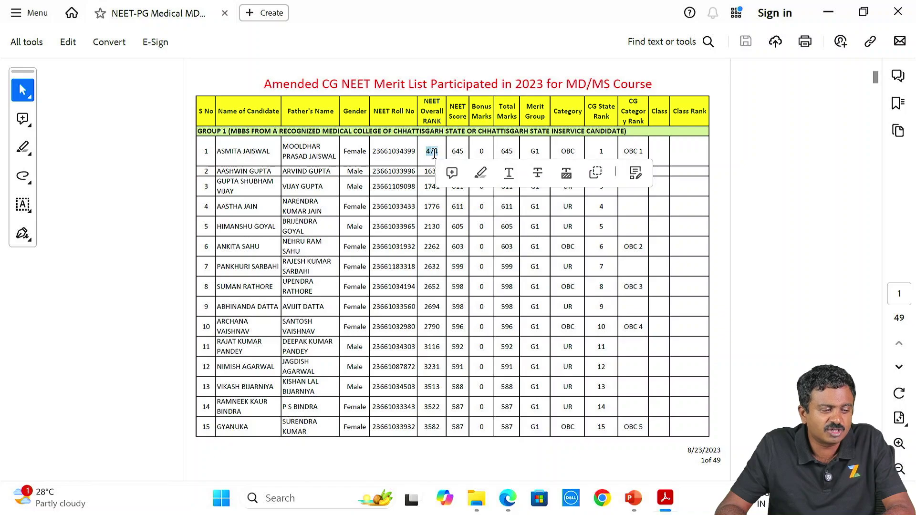
Step: Examine the overall rank, state rank and merit group of the first two candidates, and the eligibility wording in the Group 1 heading
left_click_drag(593, 148, 606, 150)
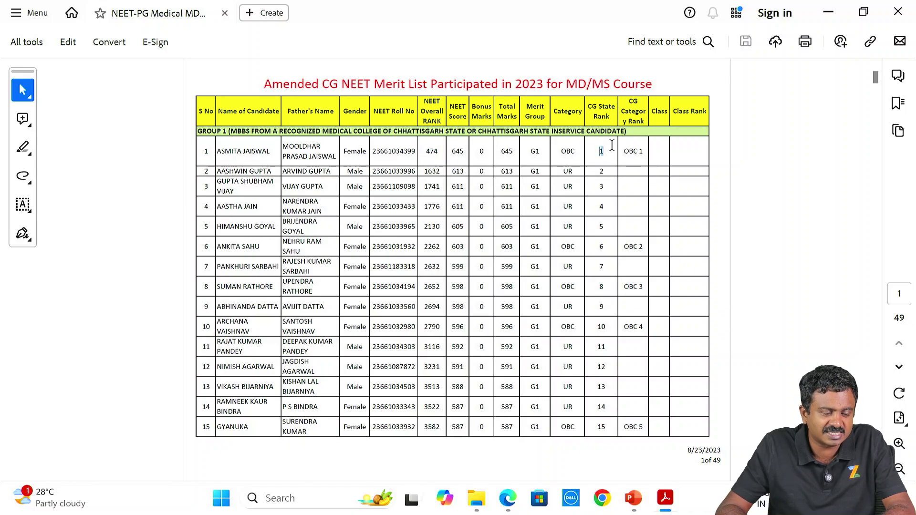
left_click_drag(423, 171, 438, 172)
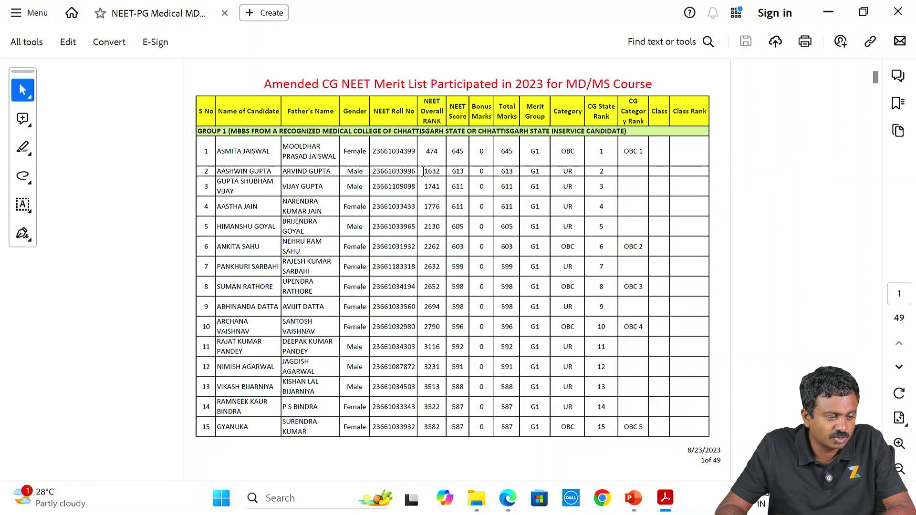
double_click(600, 170)
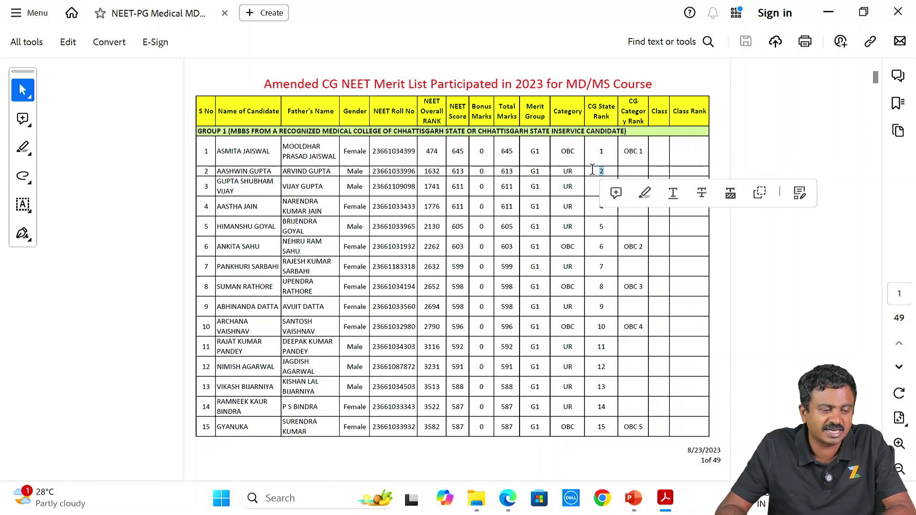
left_click(531, 148)
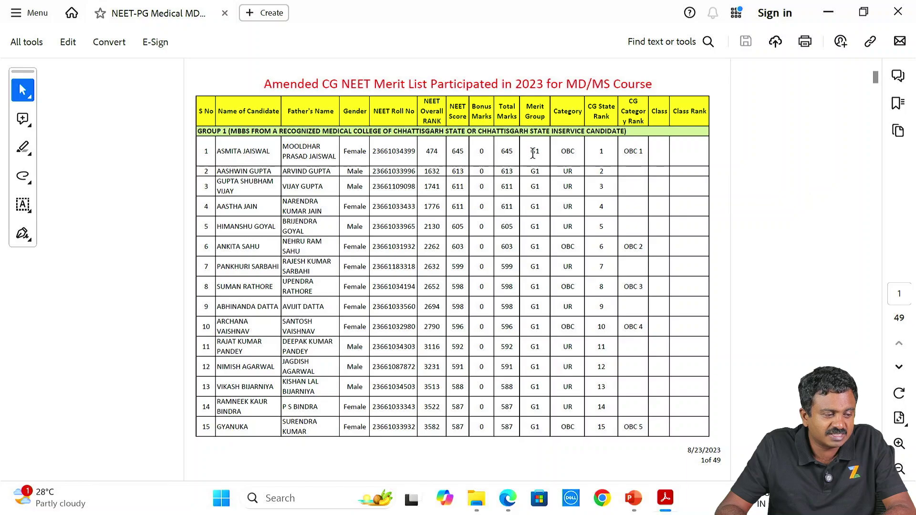
triple_click(535, 164)
left_click(535, 163)
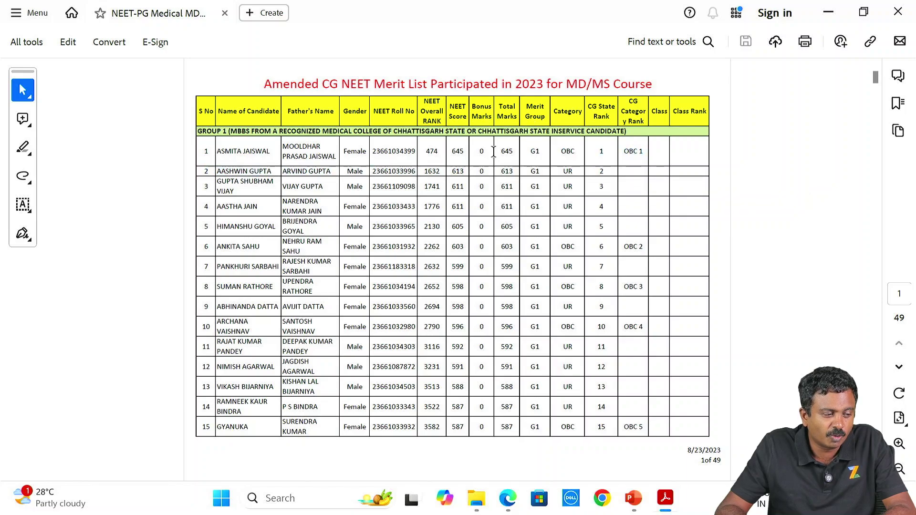
left_click_drag(229, 131, 625, 133)
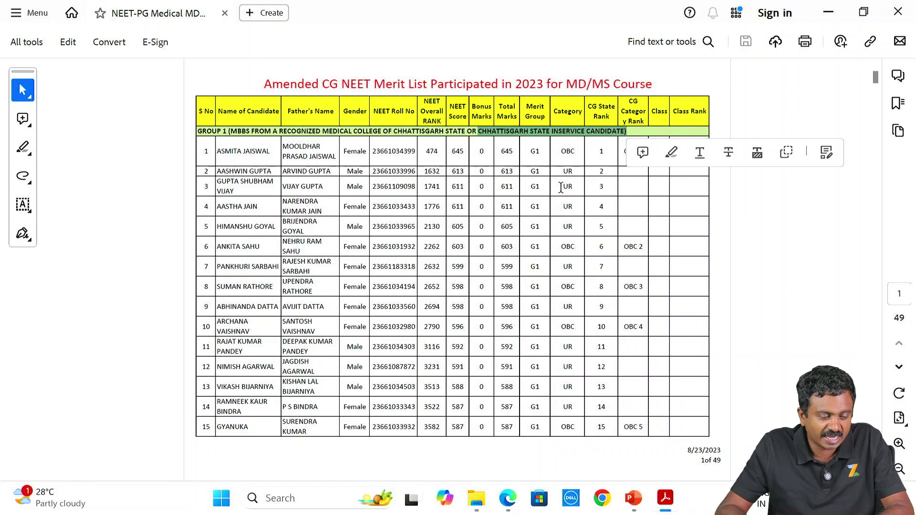
left_click(727, 267)
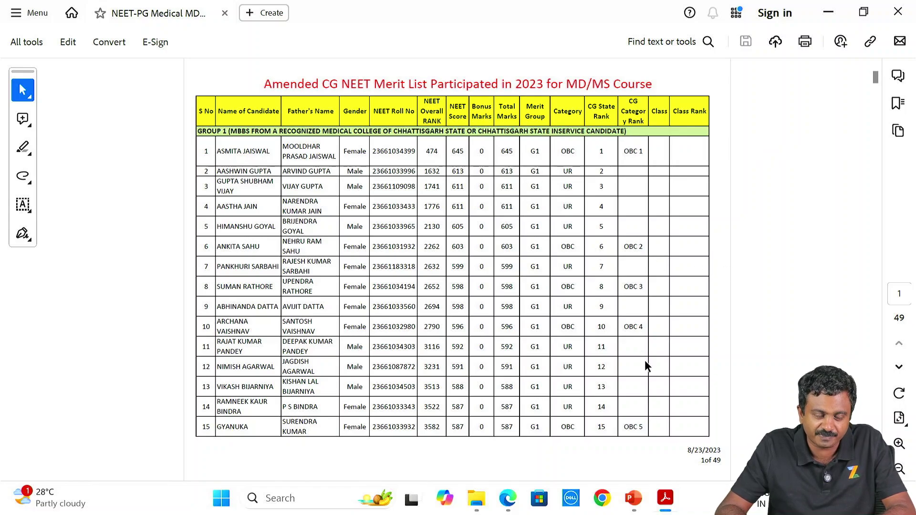
Step: Find the end of Group 1 on page 40 and examine its last candidate's NEET overall rank, merit group and CG state rank
scroll(728, 318, "down", 6)
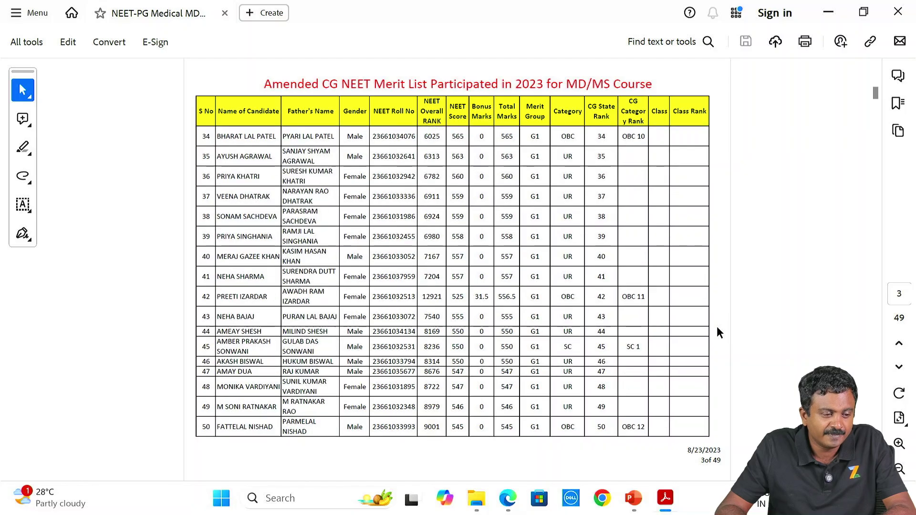
scroll(720, 323, "down", 8)
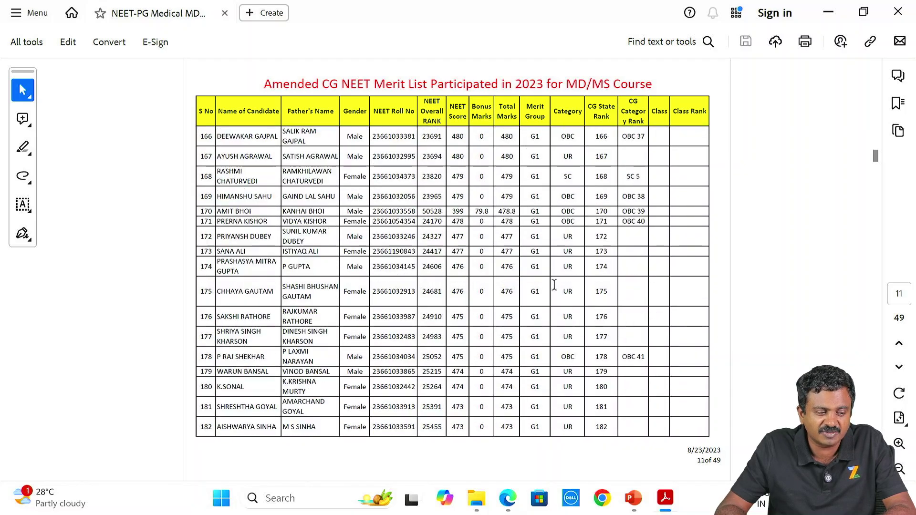
scroll(545, 257, "down", 9)
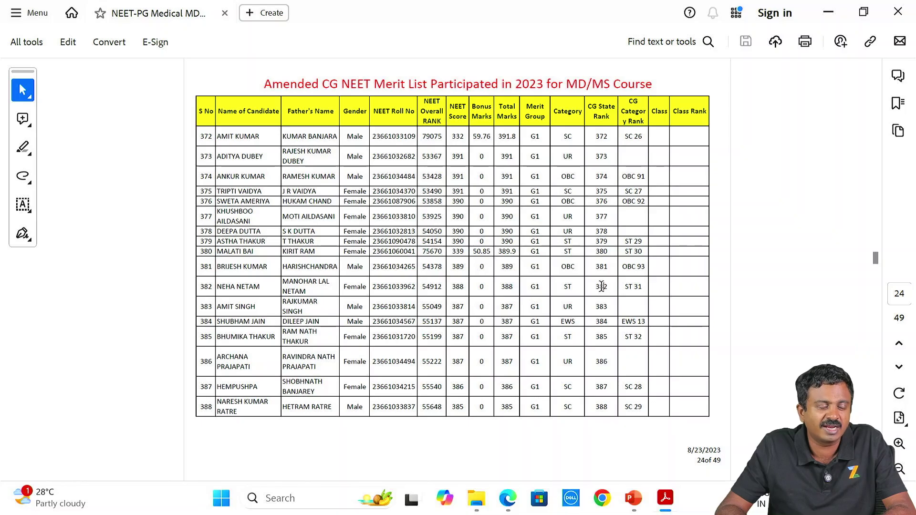
scroll(725, 329, "down", 7)
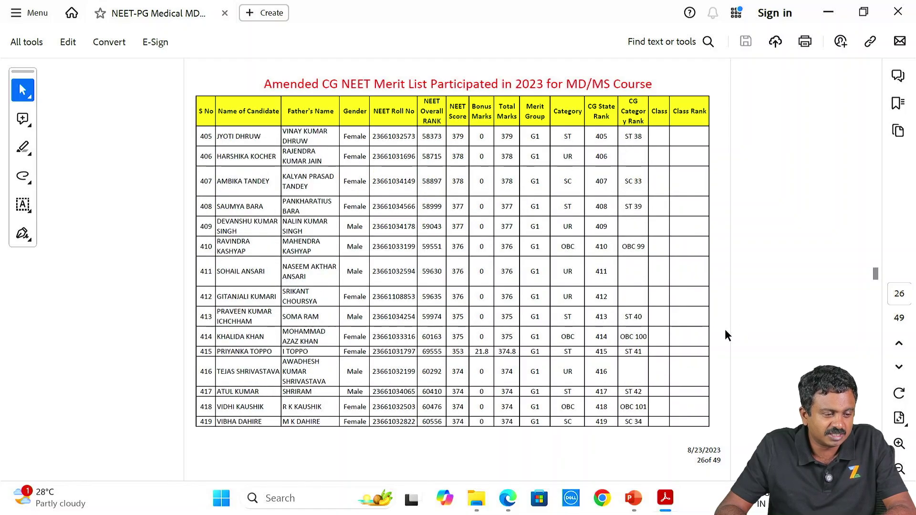
scroll(725, 330, "down", 5)
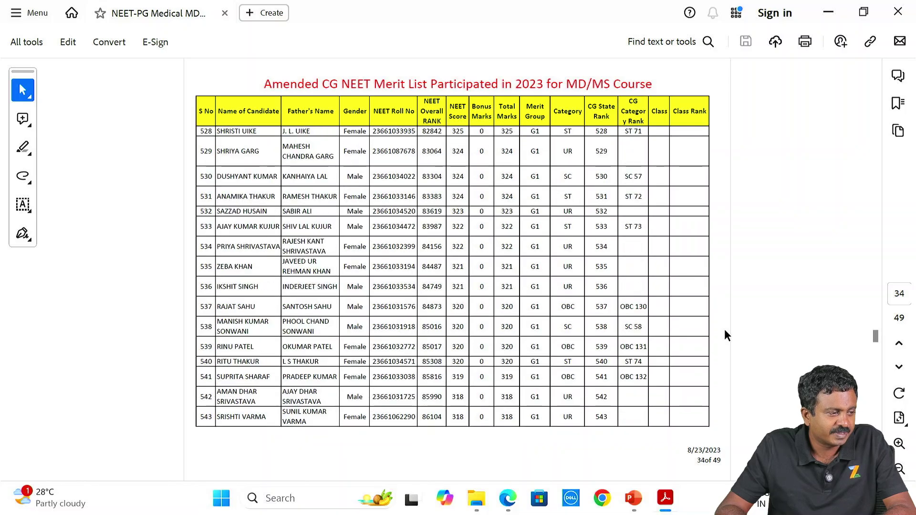
scroll(724, 330, "down", 4)
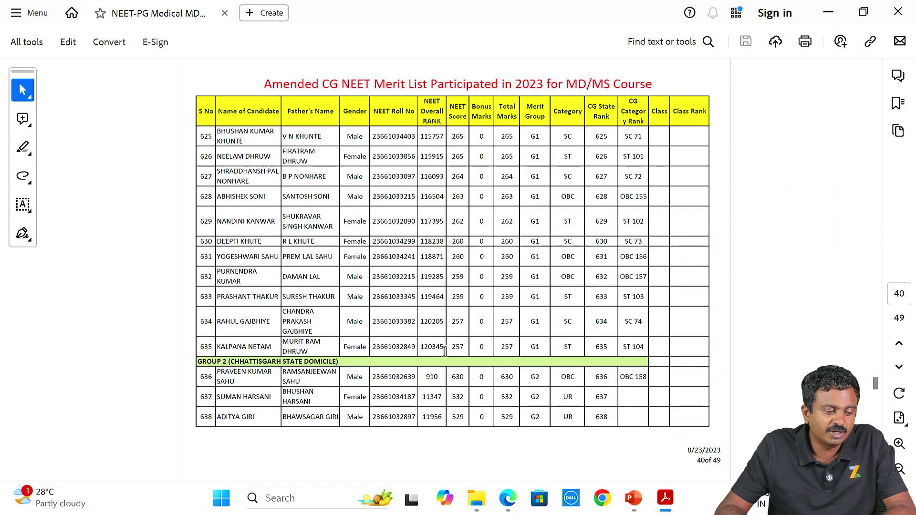
left_click_drag(203, 344, 647, 343)
left_click(647, 344)
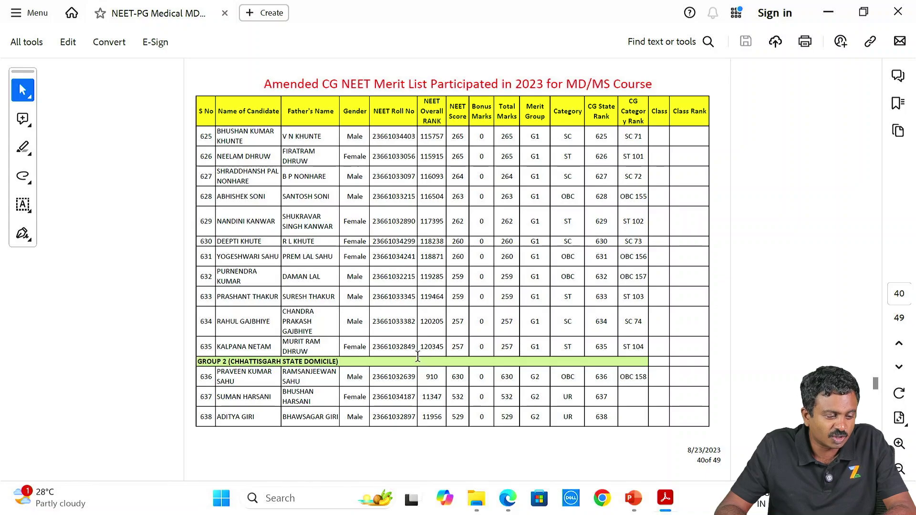
double_click(440, 347)
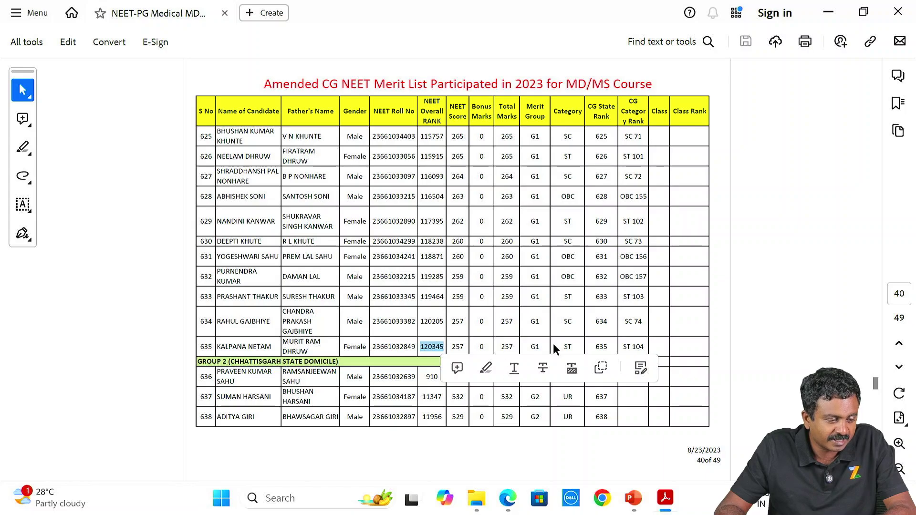
double_click(535, 346)
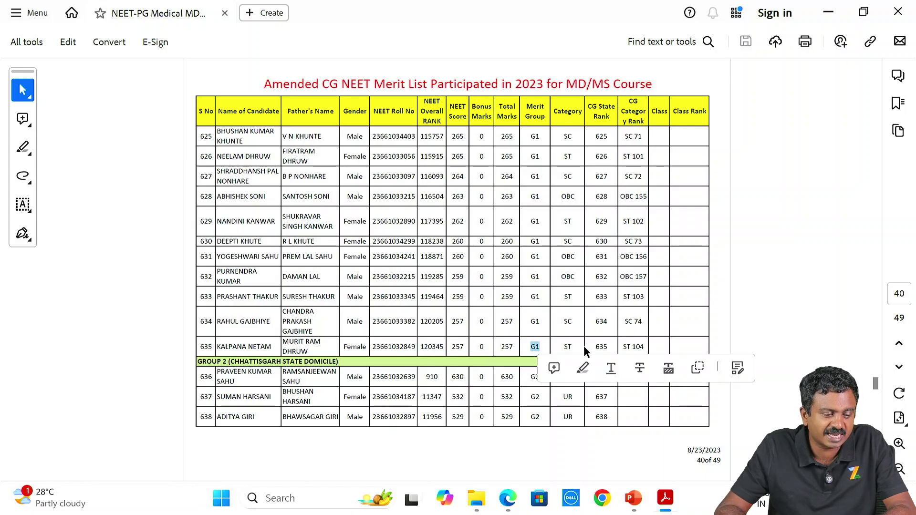
double_click(606, 347)
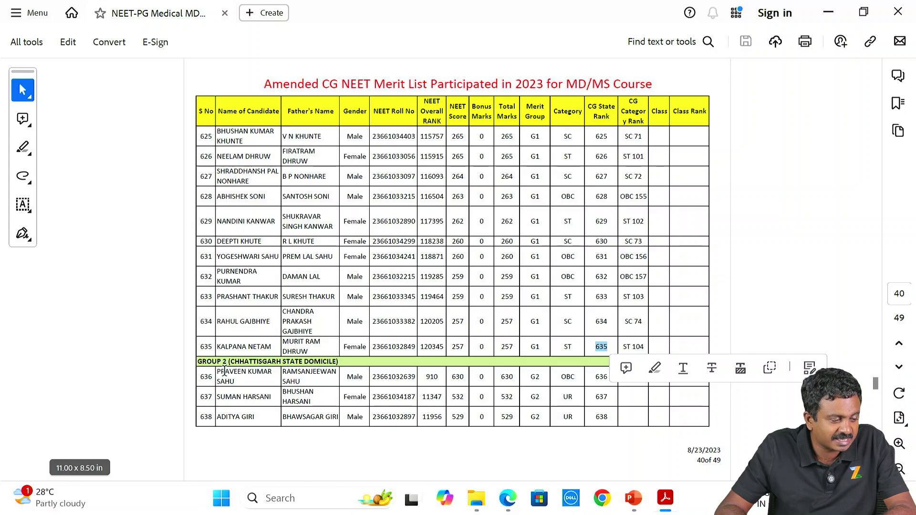
Step: Examine the domicile wording in the Group 2 heading and the first Group 2 candidate's NEET overall rank and CG state rank
left_click_drag(230, 361, 315, 365)
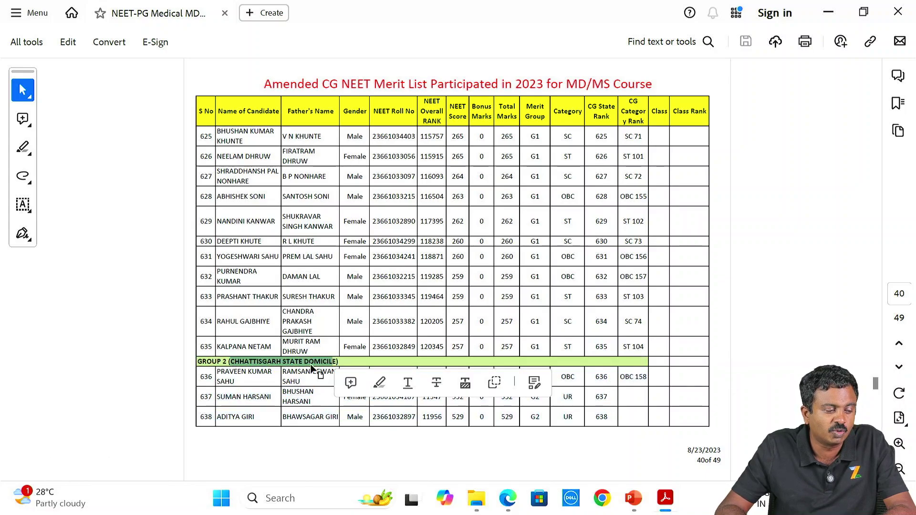
left_click(537, 442)
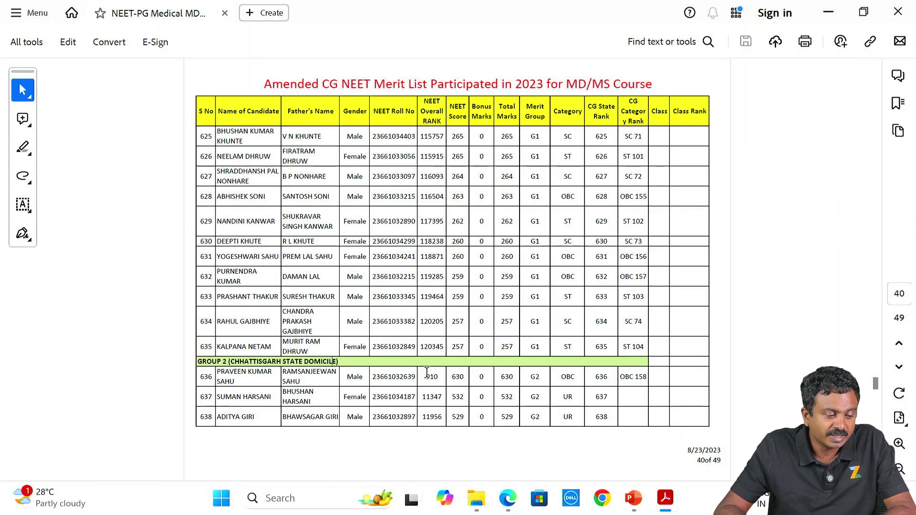
left_click_drag(424, 377, 447, 377)
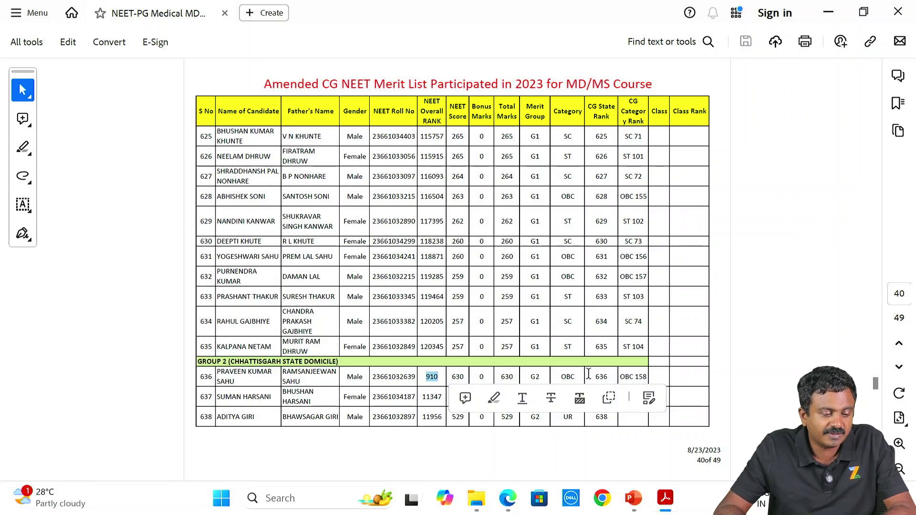
left_click_drag(588, 374, 615, 373)
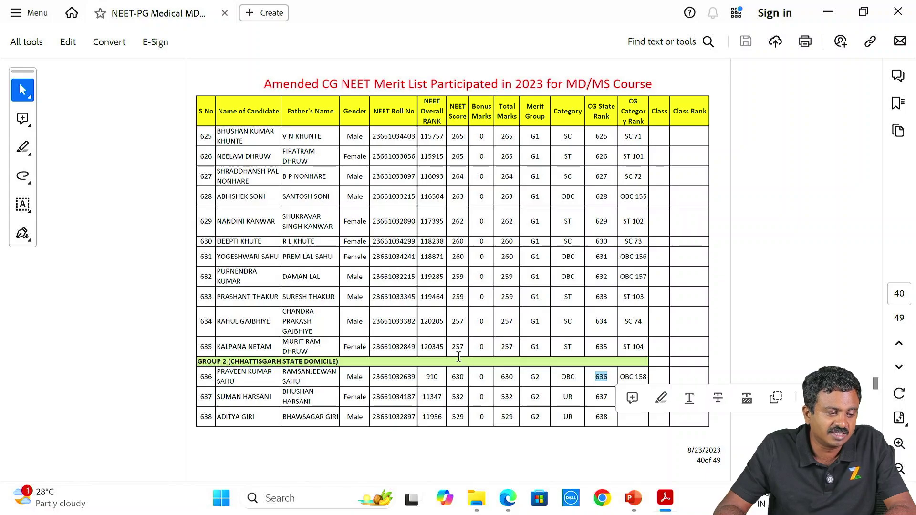
Step: Compare the last Group 1 candidate's overall rank with the first Group 2 candidate's row, including the CG state rank
double_click(427, 346)
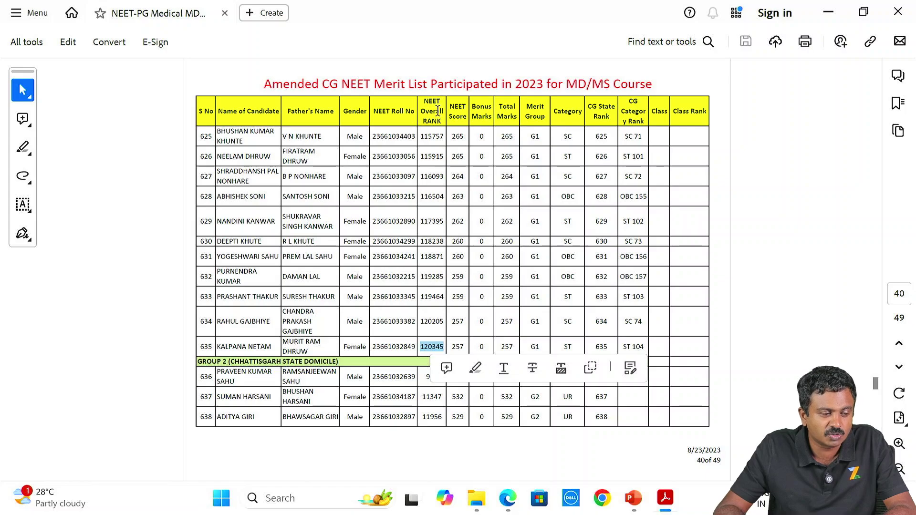
left_click(432, 376)
double_click(432, 377)
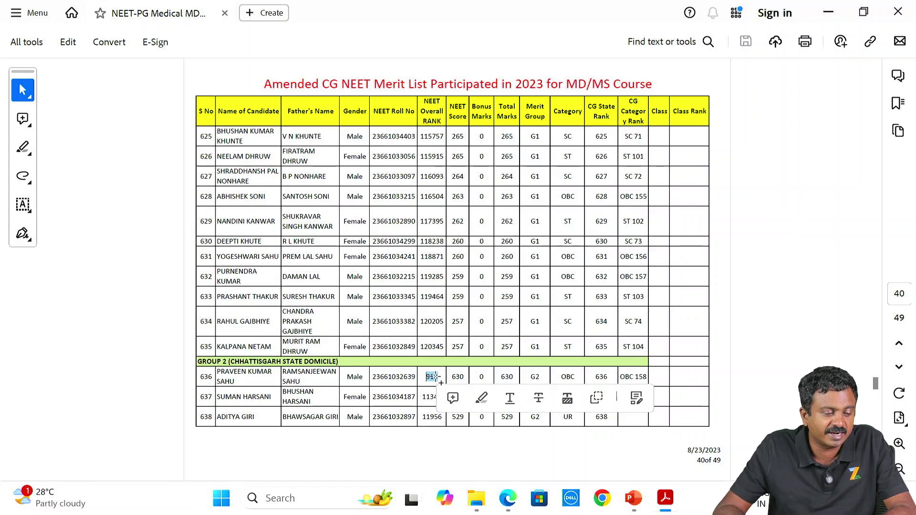
left_click_drag(198, 341, 210, 414)
left_click(187, 389)
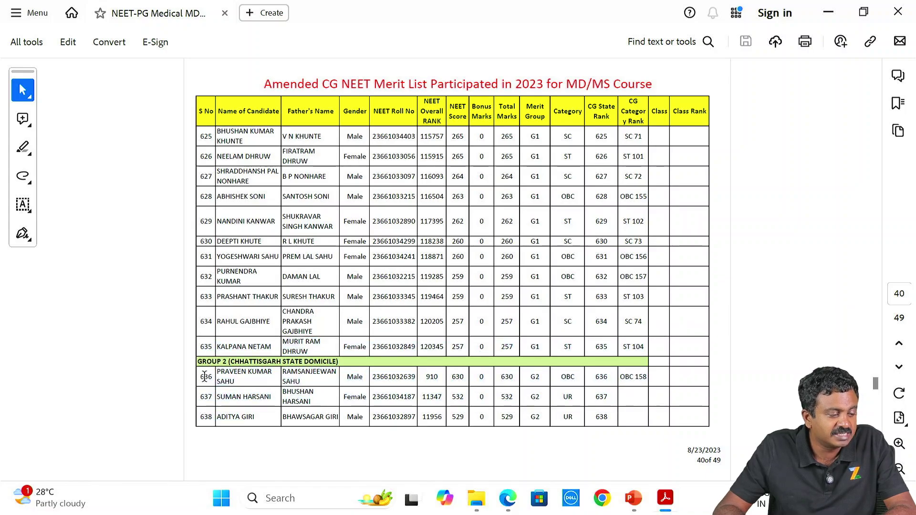
left_click_drag(198, 375, 639, 373)
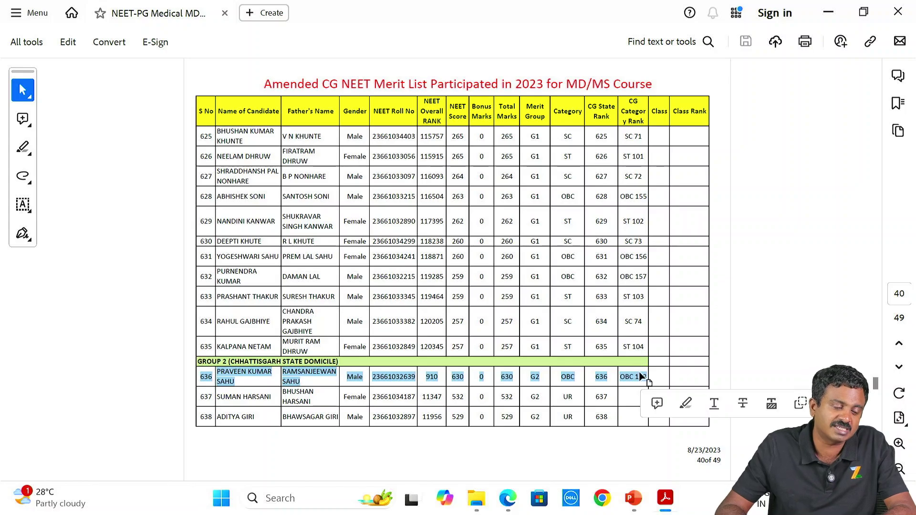
left_click(615, 363)
double_click(601, 377)
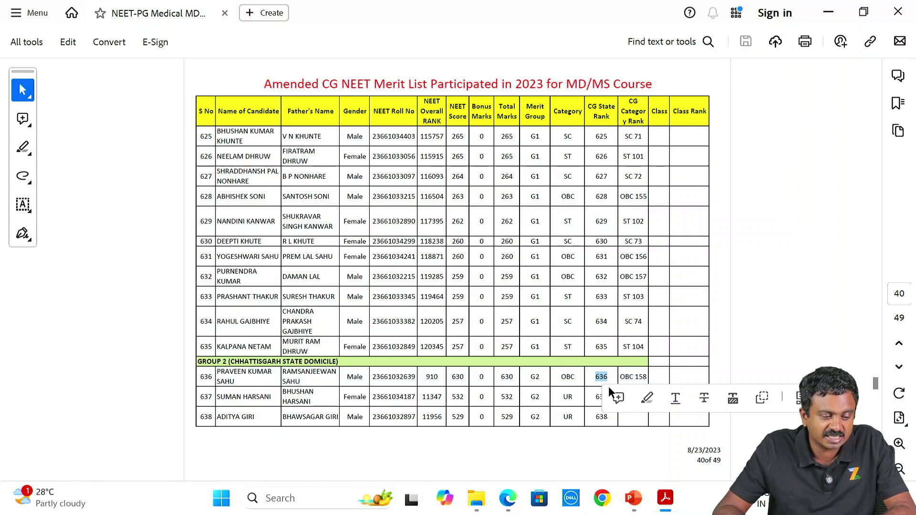
left_click(599, 415)
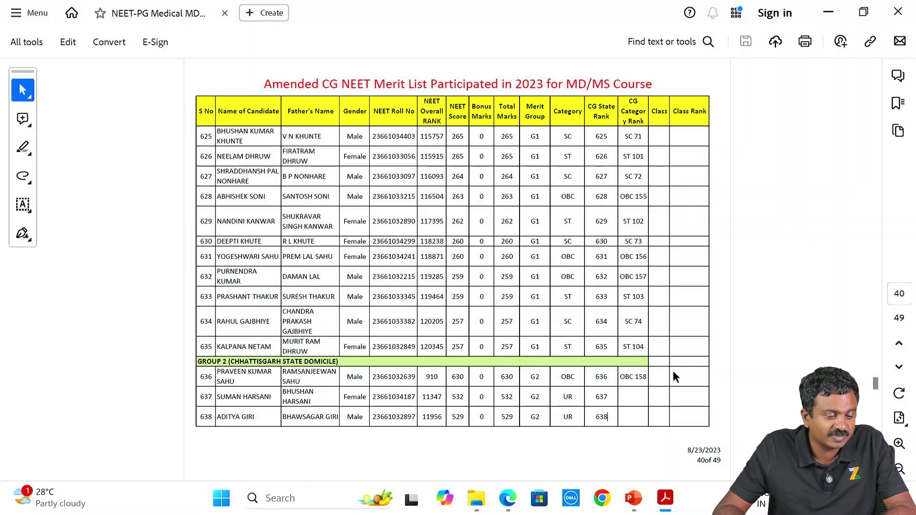
Step: Find the end of Group 2 on page 47 and examine its last candidate's NEET overall rank and CG state rank
scroll(744, 375, "down", 6)
scroll(740, 378, "down", 15)
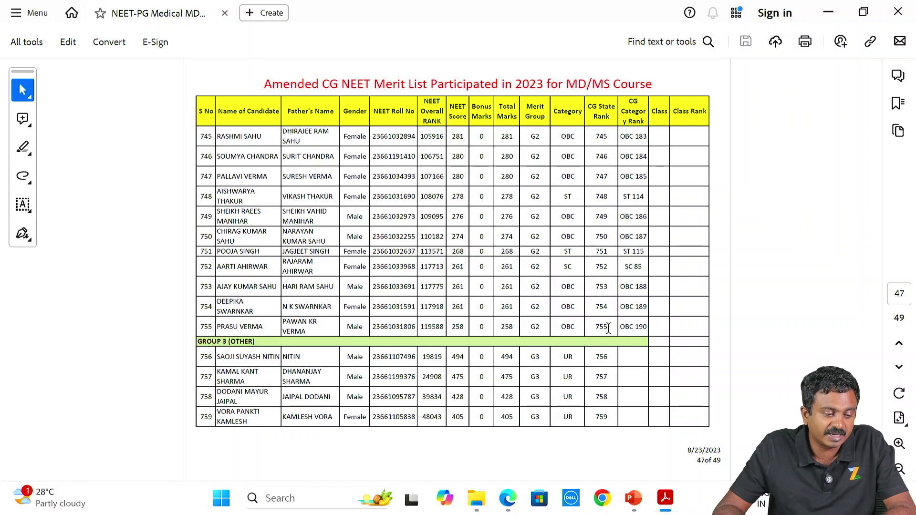
left_click_drag(424, 326, 639, 329)
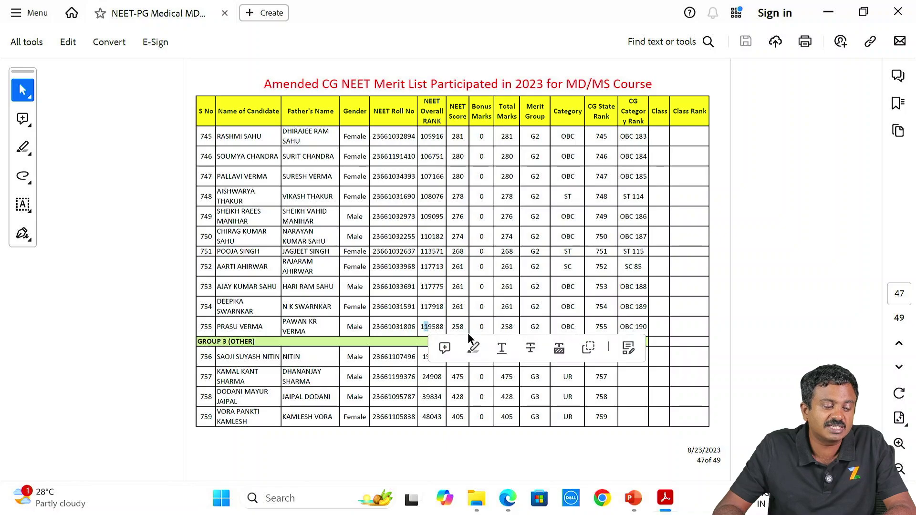
left_click(431, 326)
double_click(601, 325)
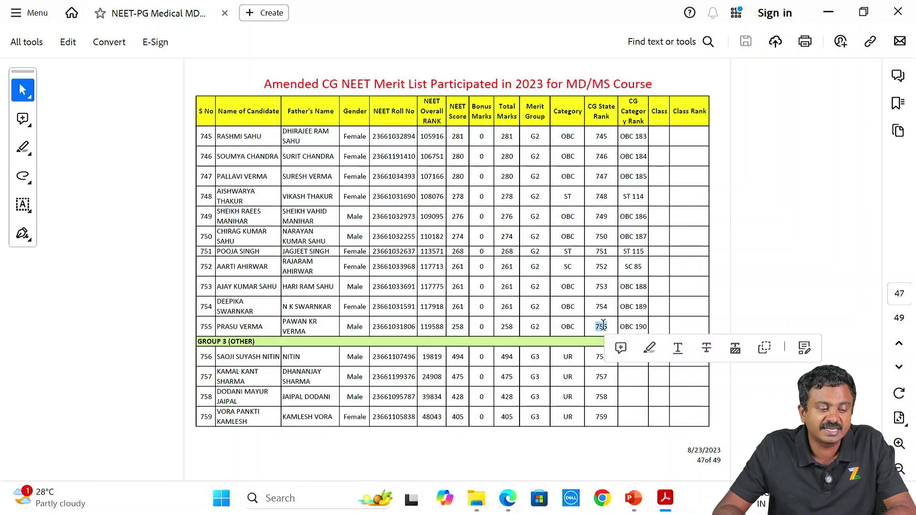
Step: Examine the NEET overall rank and CG state rank of the first candidate under Group 3 (Other)
double_click(431, 356)
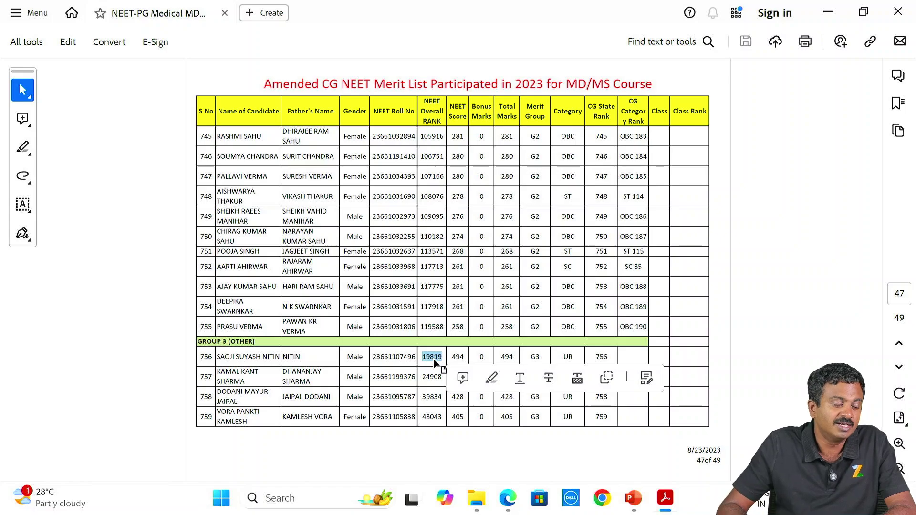
double_click(424, 359)
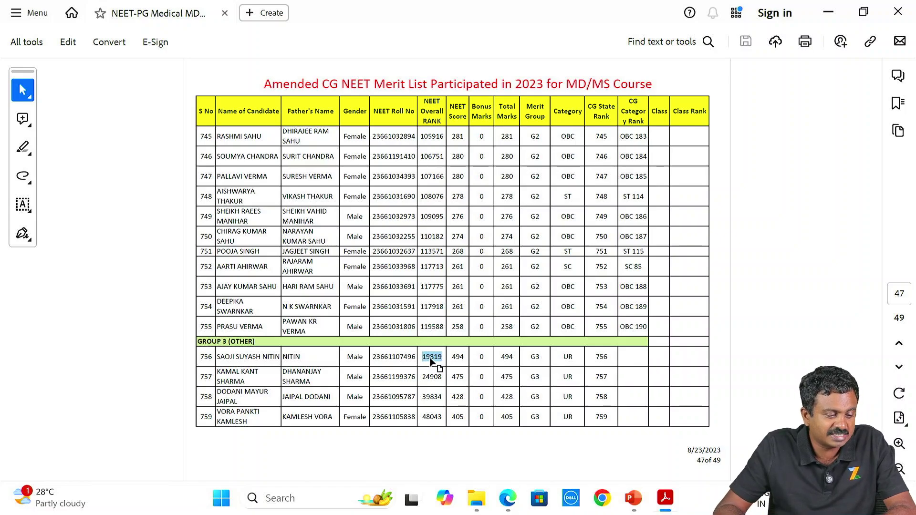
double_click(602, 357)
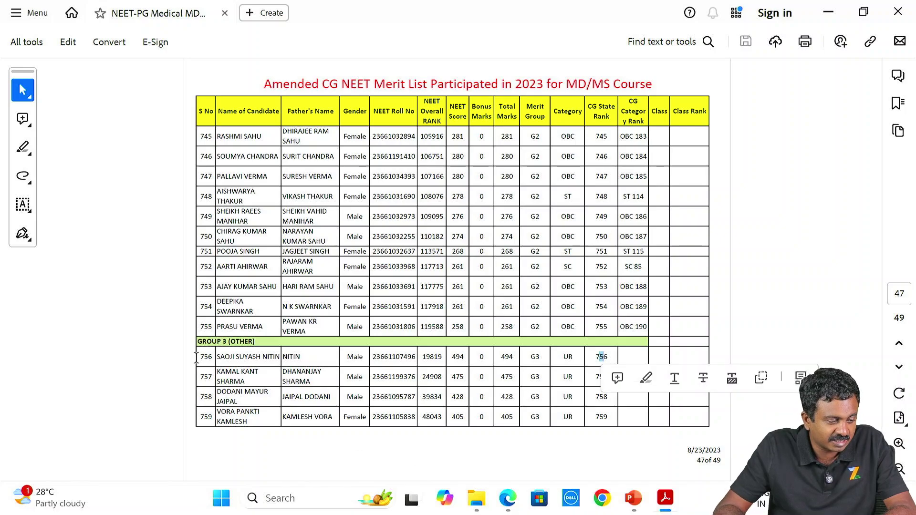
double_click(602, 357)
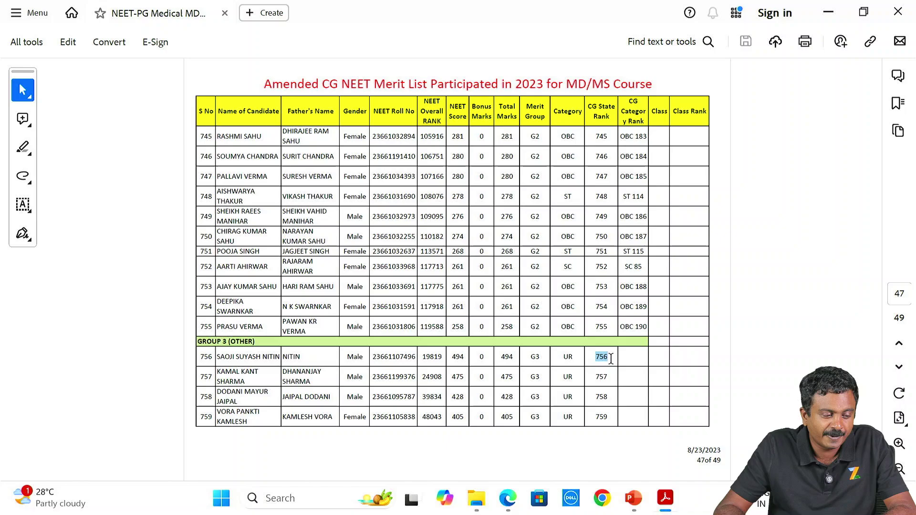
left_click(431, 356)
double_click(431, 357)
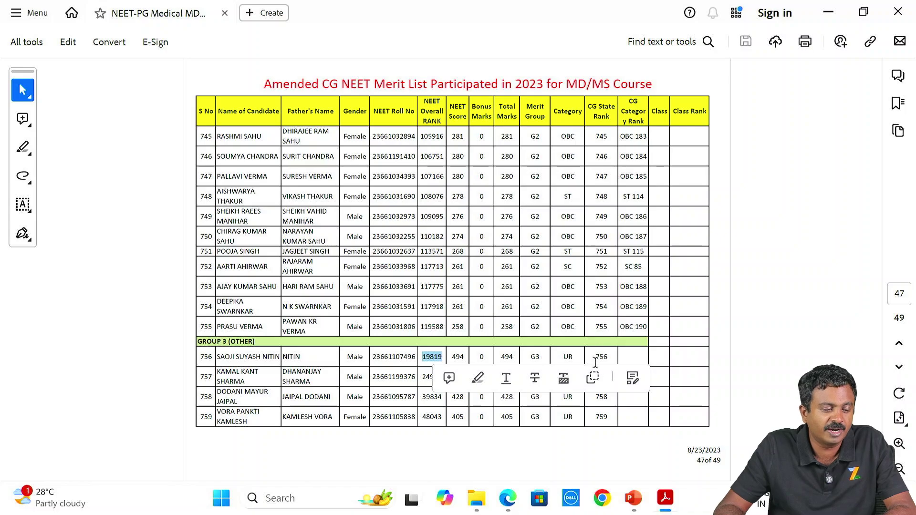
Step: Check the CG state rank of the first Group 3 candidate against the Group 1 candidates at the start of the merit list
left_click_drag(590, 357, 615, 356)
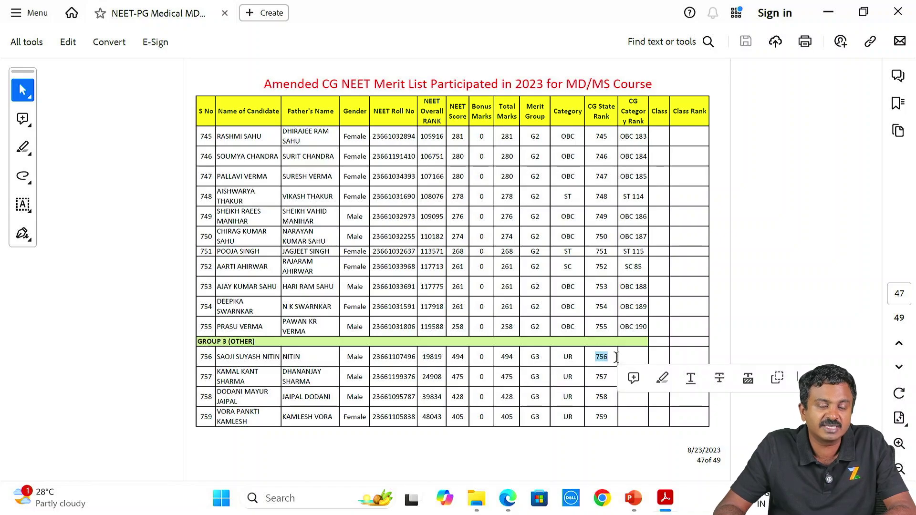
left_click(688, 317)
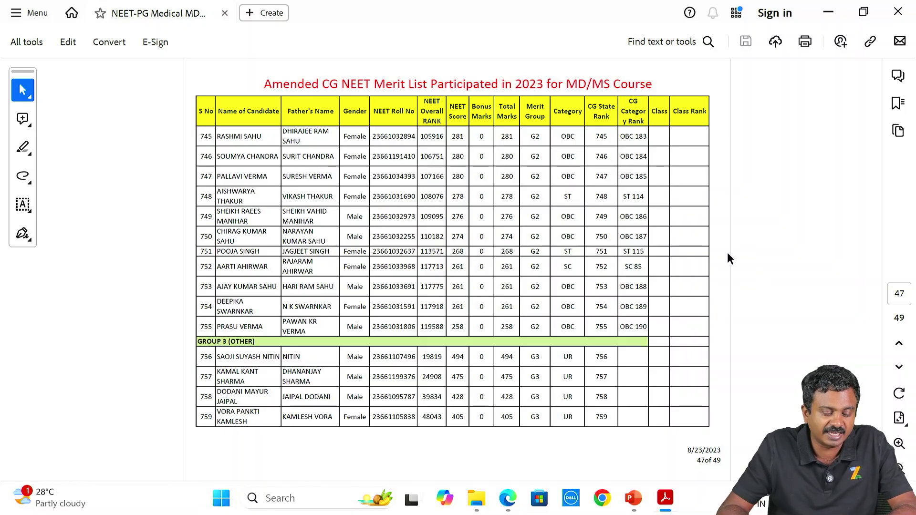
scroll(727, 252, "up", 10)
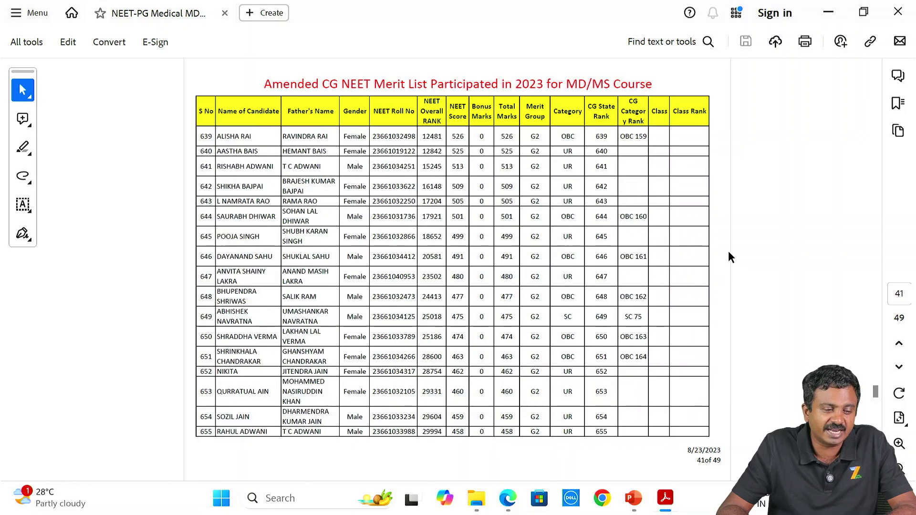
scroll(728, 252, "up", 20)
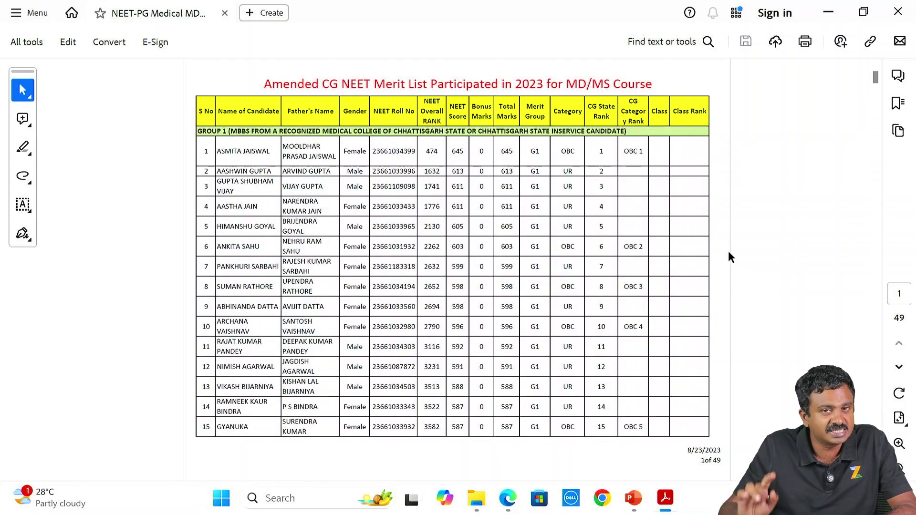
scroll(728, 253, "down", 8)
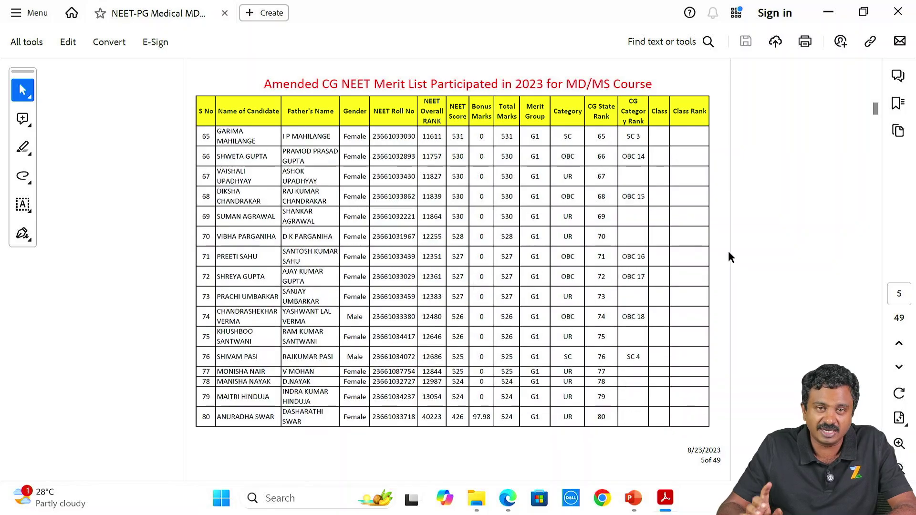
scroll(728, 256, "up", 8)
scroll(727, 257, "down", 2)
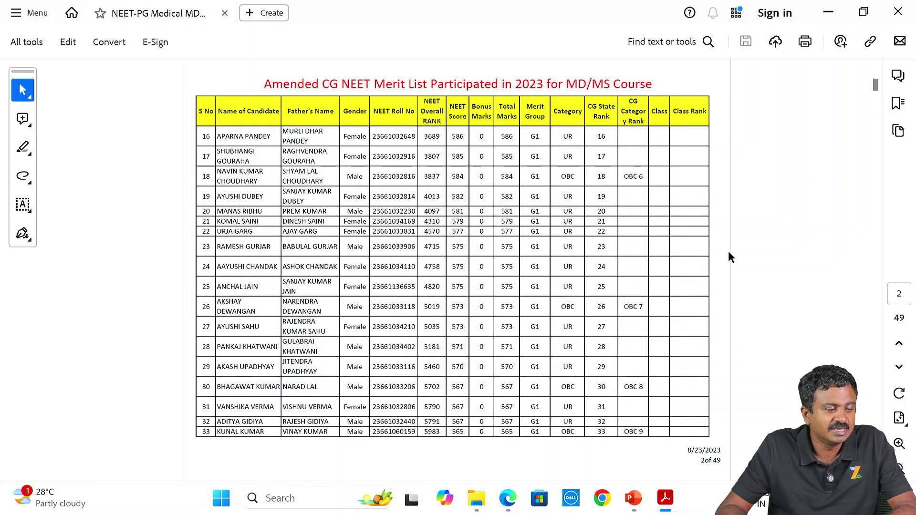
Step: Go through the merit list from Group 1 past Group 2 to the Group 3 (Other) heading on page 47
scroll(728, 256, "down", 20)
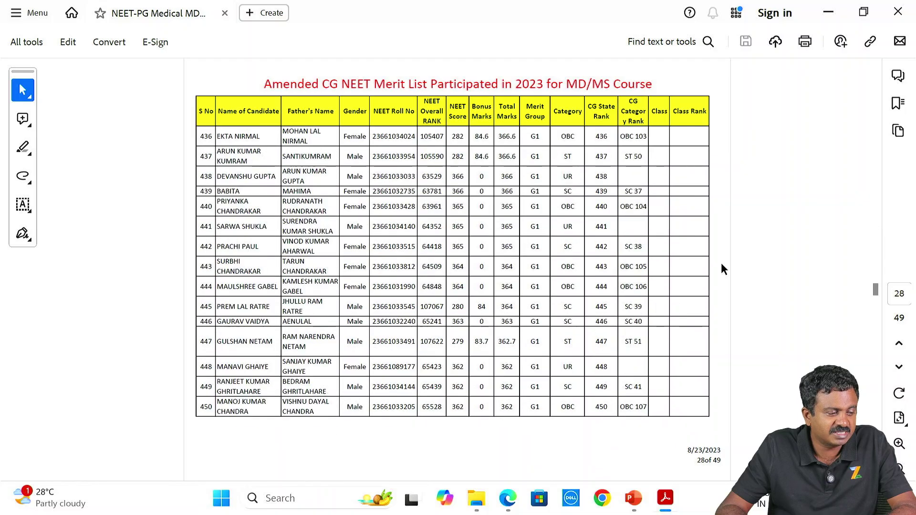
scroll(721, 270, "down", 9)
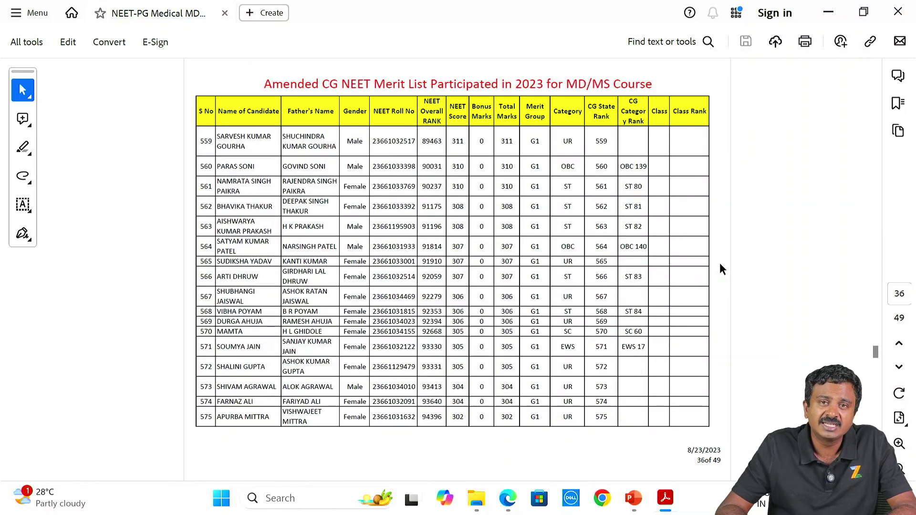
scroll(721, 269, "down", 4)
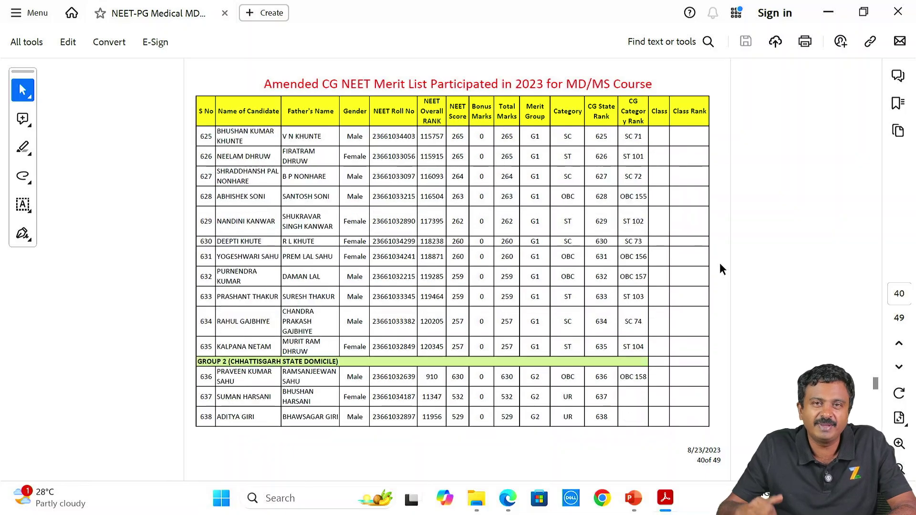
scroll(720, 266, "down", 5)
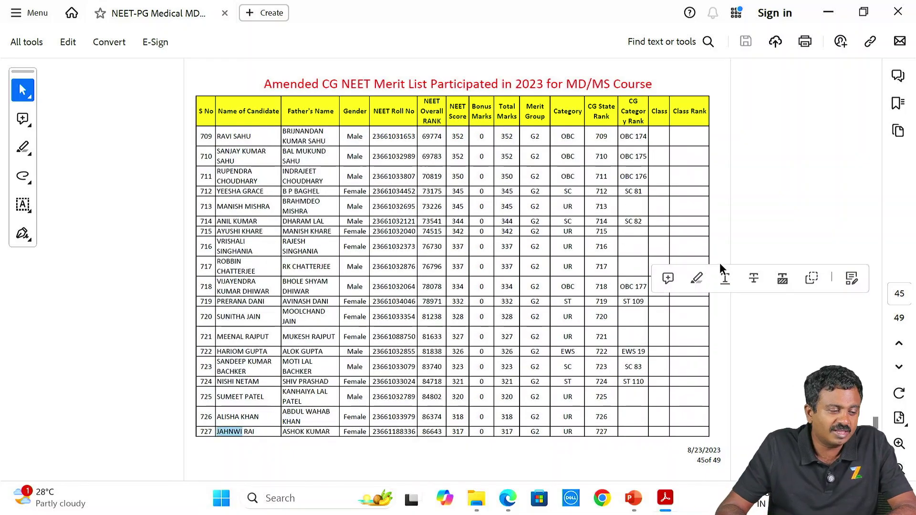
scroll(720, 262, "down", 2)
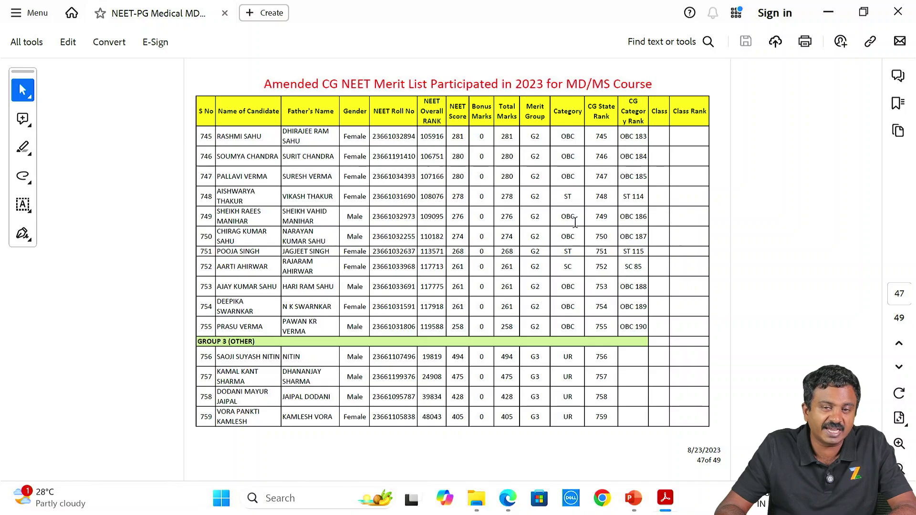
Step: Compare the CG state rank and NEET overall rank in the first row under Group 3 (Other), and view the remaining Group 3 candidates
left_click_drag(194, 342, 257, 342)
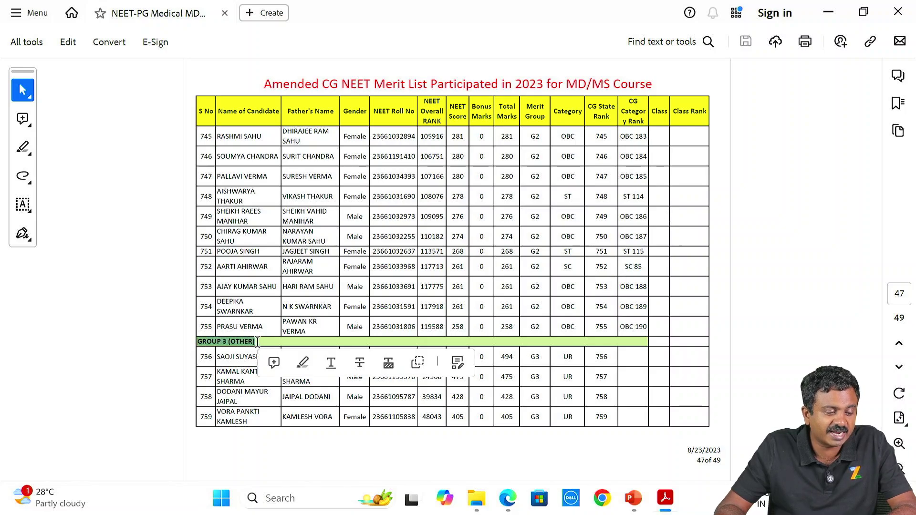
double_click(601, 357)
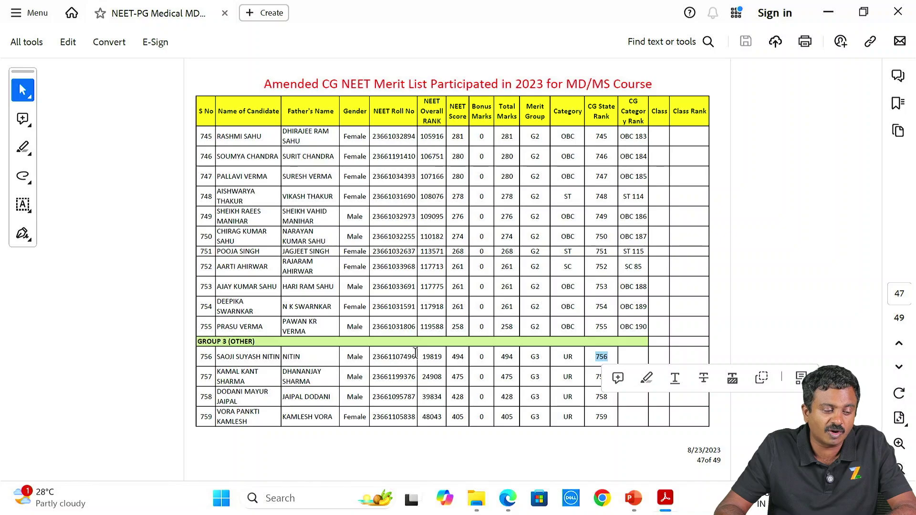
double_click(431, 356)
left_click_drag(595, 357, 610, 359)
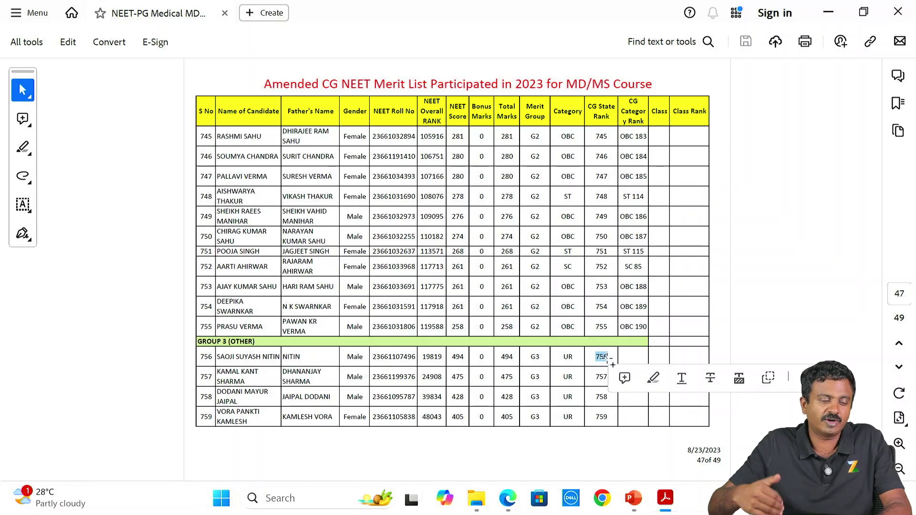
scroll(776, 336, "down", 3)
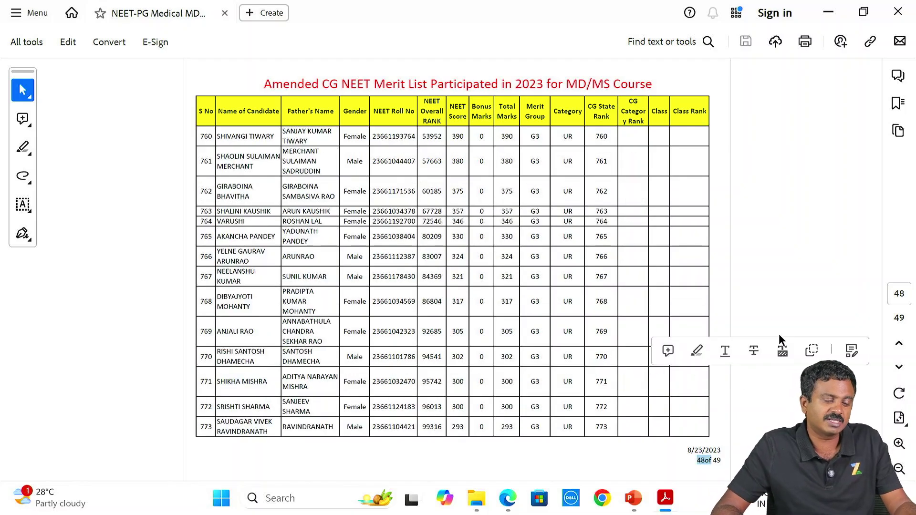
scroll(778, 333, "down", 3)
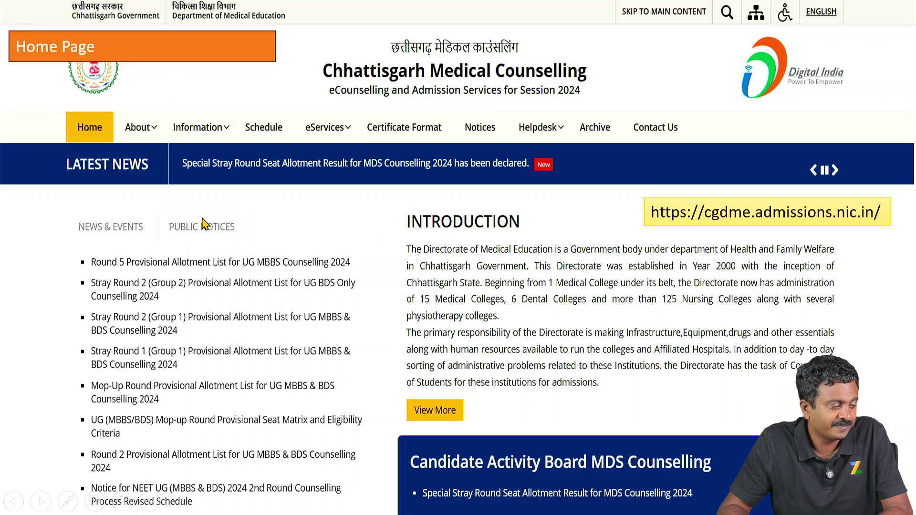
Step: Switch to the Chhattisgarh Medical Counselling home page slides and open Round 1 Registration & Choice Filling for PG (MD-MS) counselling 2024
left_click(445, 355)
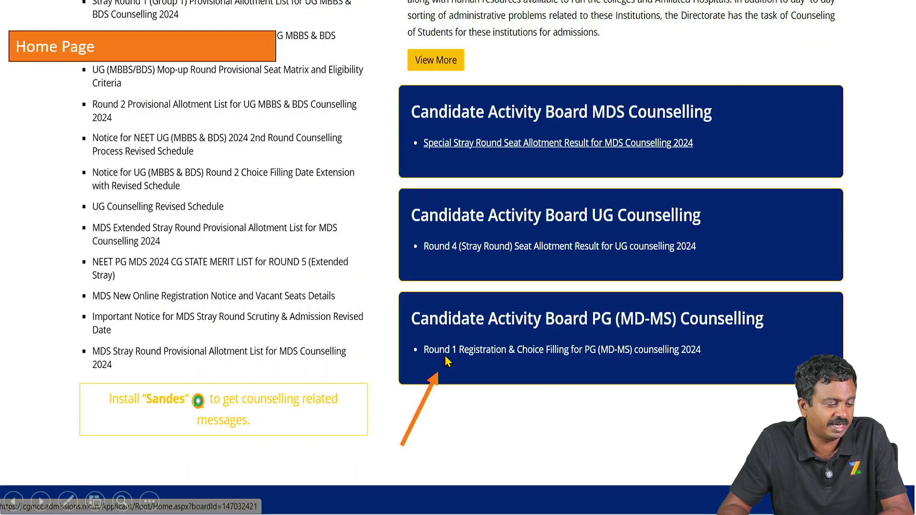
key("Left")
key("Right")
key("Left")
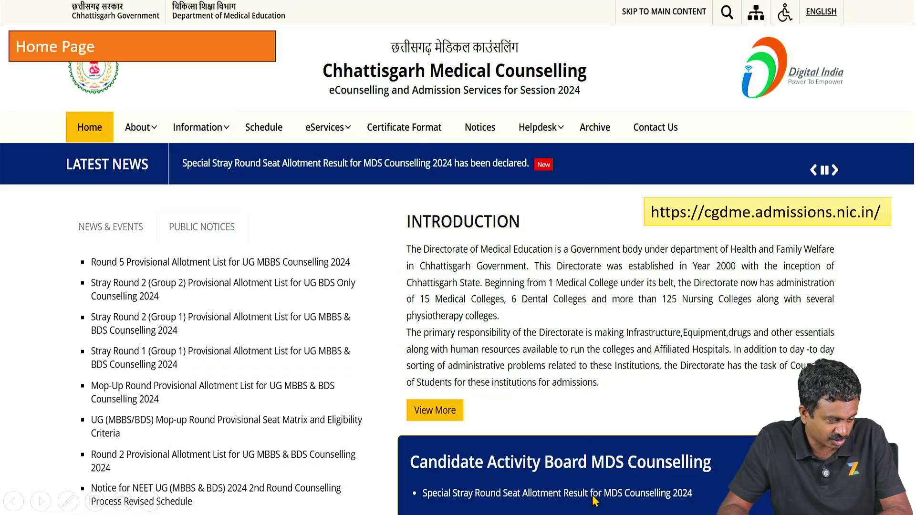
key("Right")
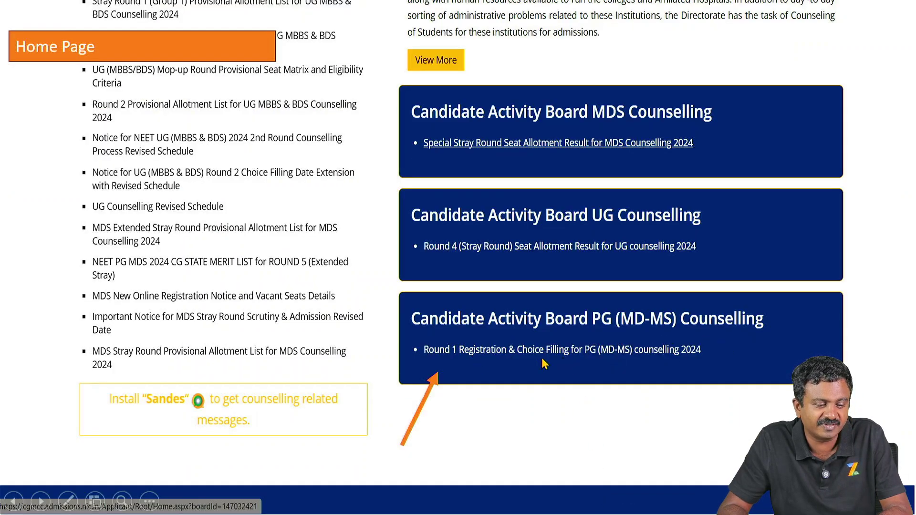
left_click(650, 361)
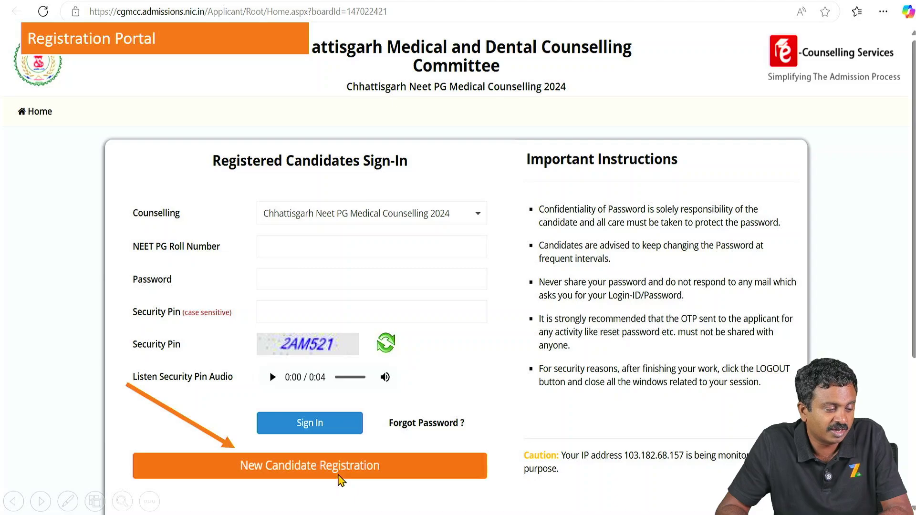
Step: Start a new candidate registration and agree to the counselling terms and conditions
left_click(342, 477)
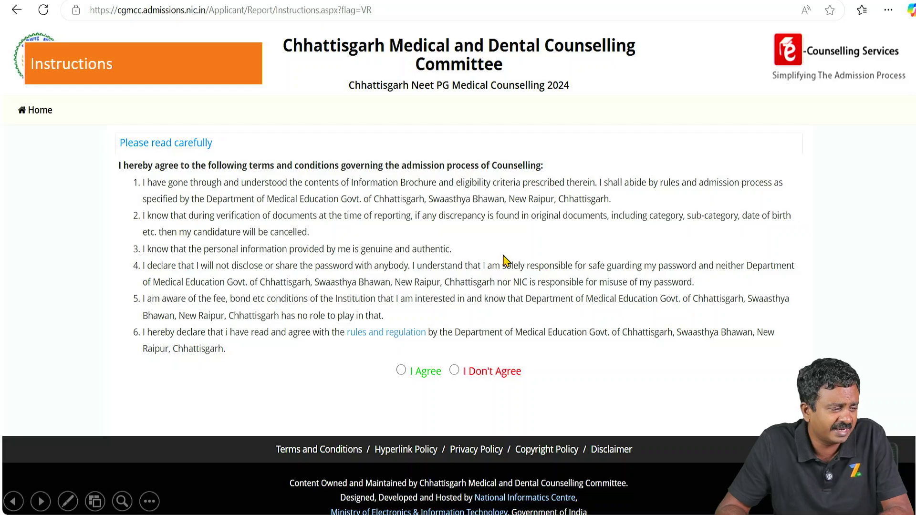
left_click(401, 370)
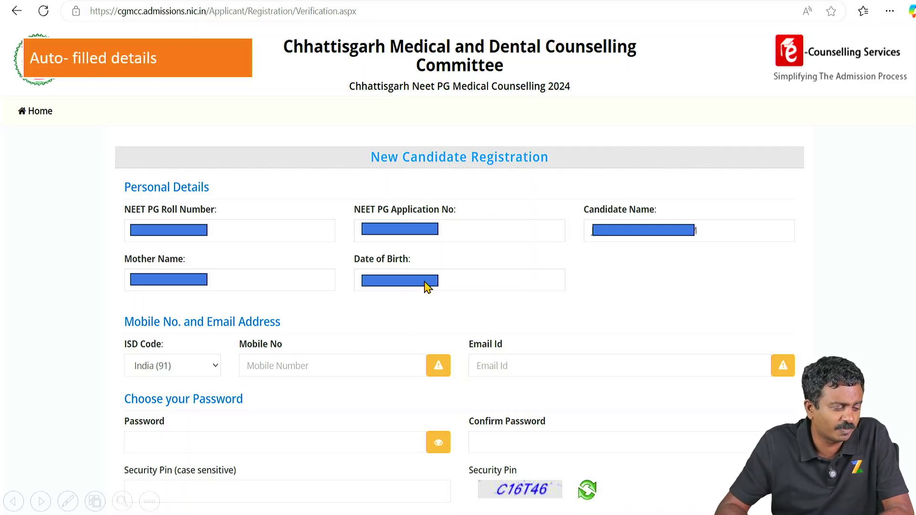
Step: Complete the registration form with the candidate's mobile number, email address, password and security pin, and submit it
scroll(513, 382, "down", 1)
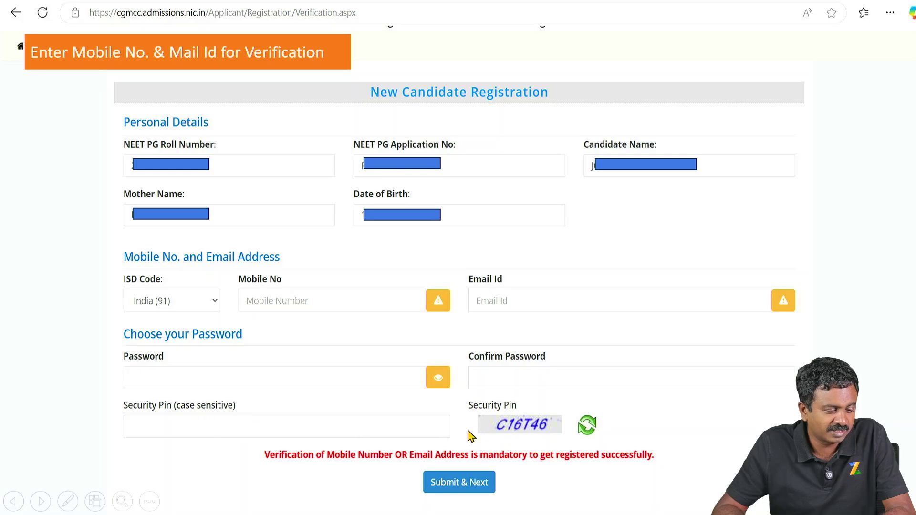
left_click(459, 483)
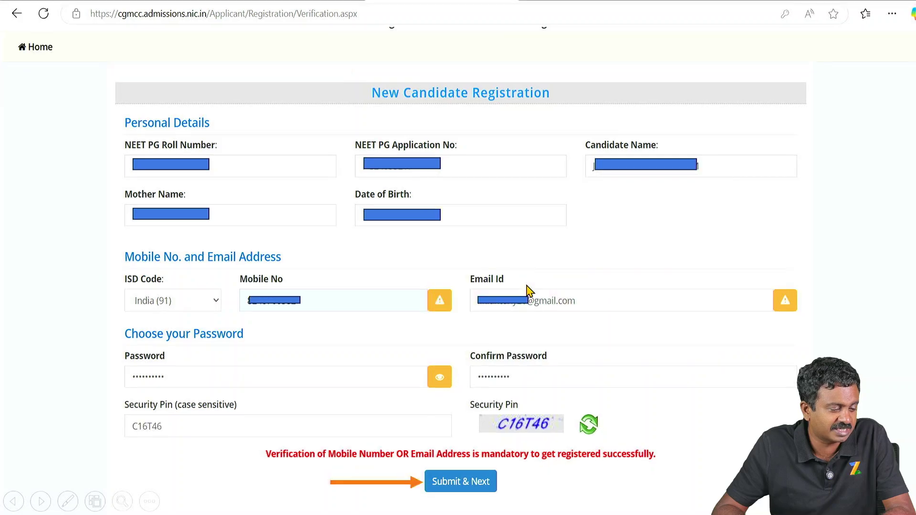
left_click(491, 376)
left_click(465, 484)
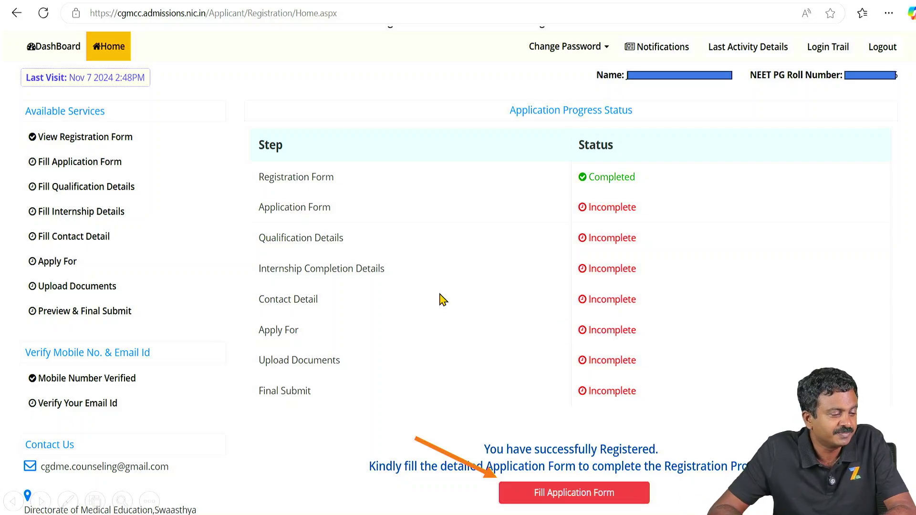
Step: Fill in the application form with the candidature type NON CG Domicile and MBBS passout outside CG, and save it
left_click(555, 489)
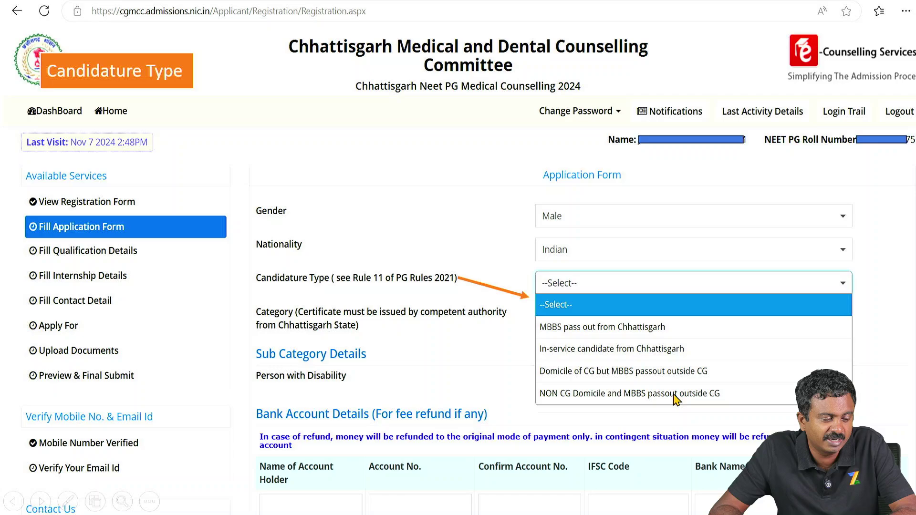
left_click(676, 396)
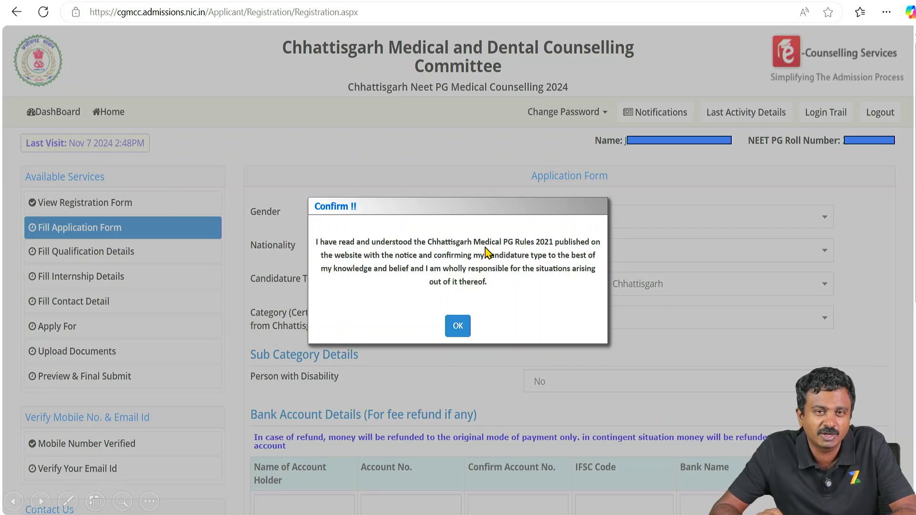
left_click(457, 326)
left_click(572, 317)
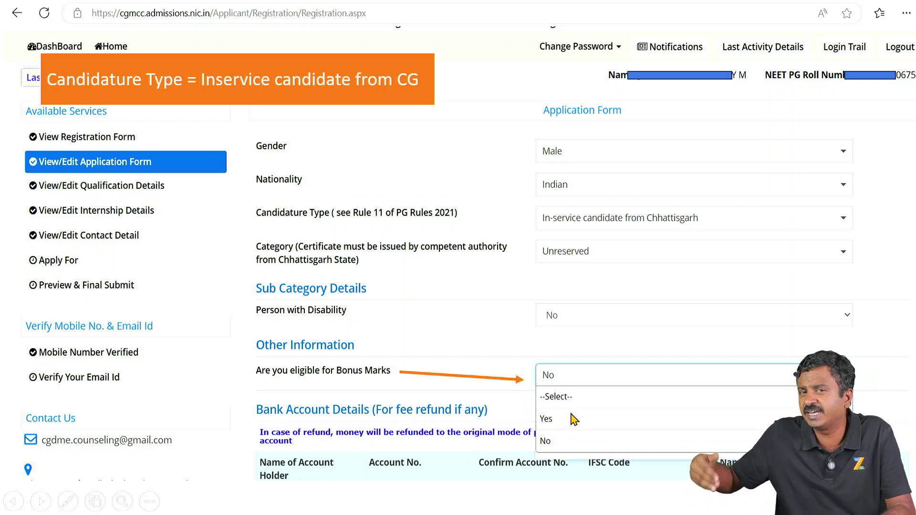
left_click(546, 418)
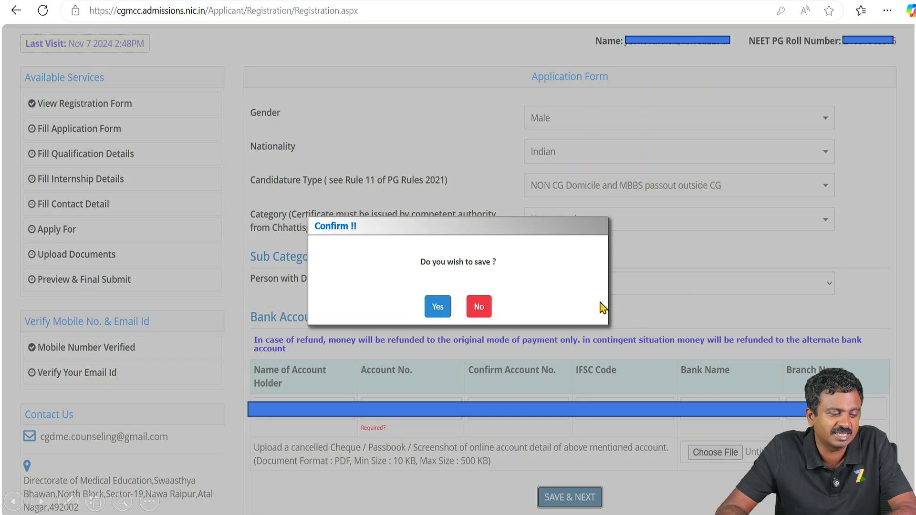
left_click(438, 307)
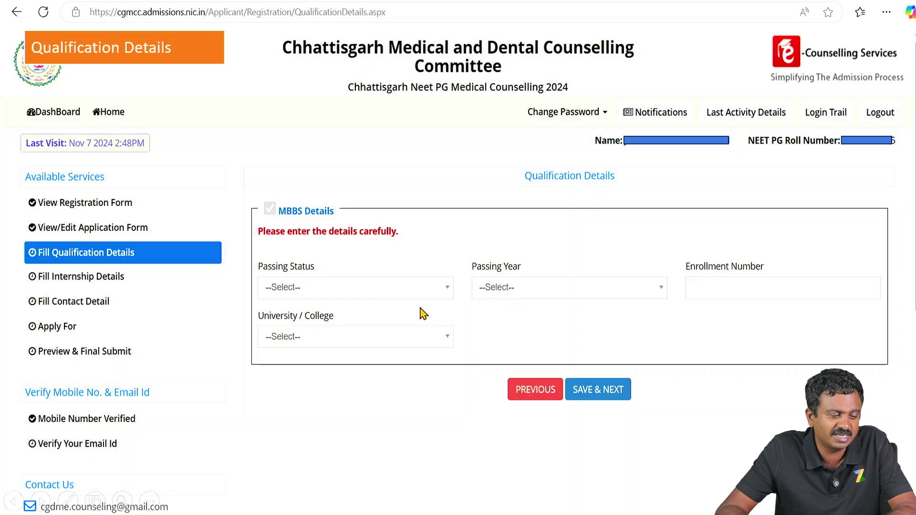
Step: Fill in the MBBS details with passing status Passed, the passing year and enrollment number, and look through the University / College options
left_click(422, 289)
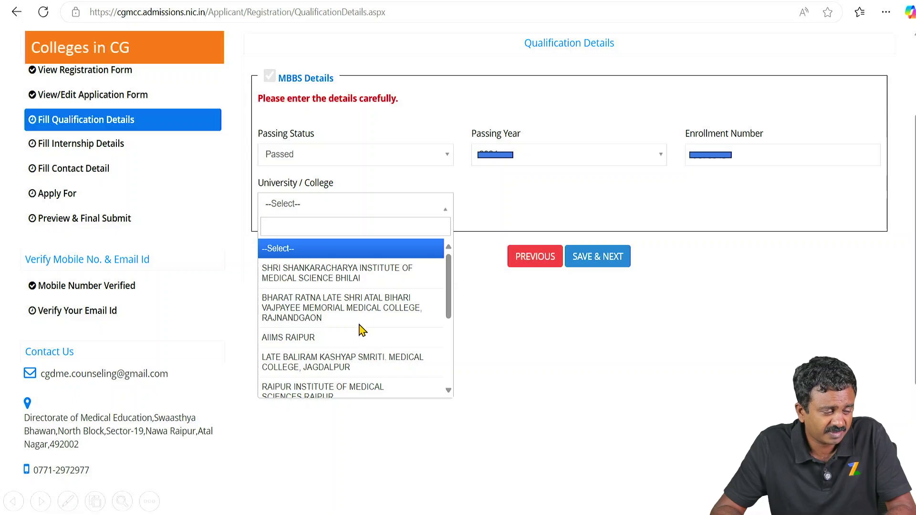
scroll(376, 365, "down", 5)
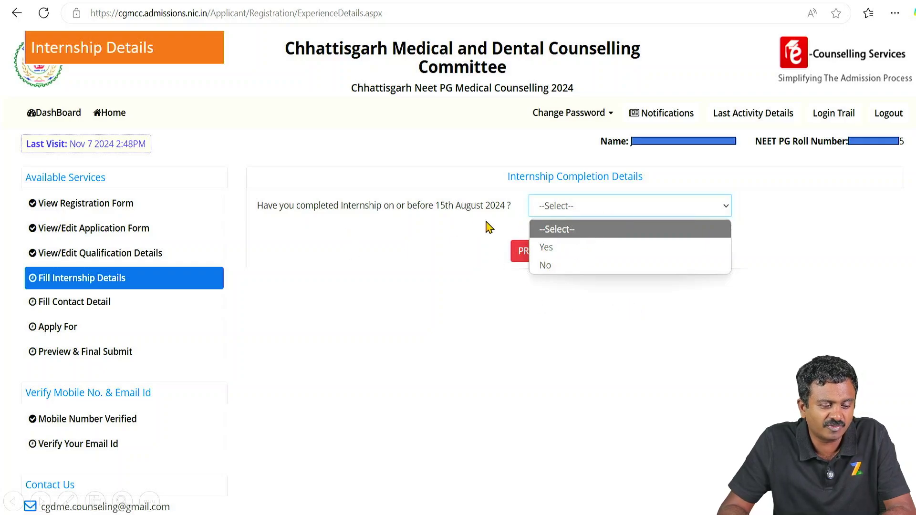
Step: Save the internship details as completed by 15th August 2024, and the contact details with the permanent address same as the correspondence address
left_click(543, 262)
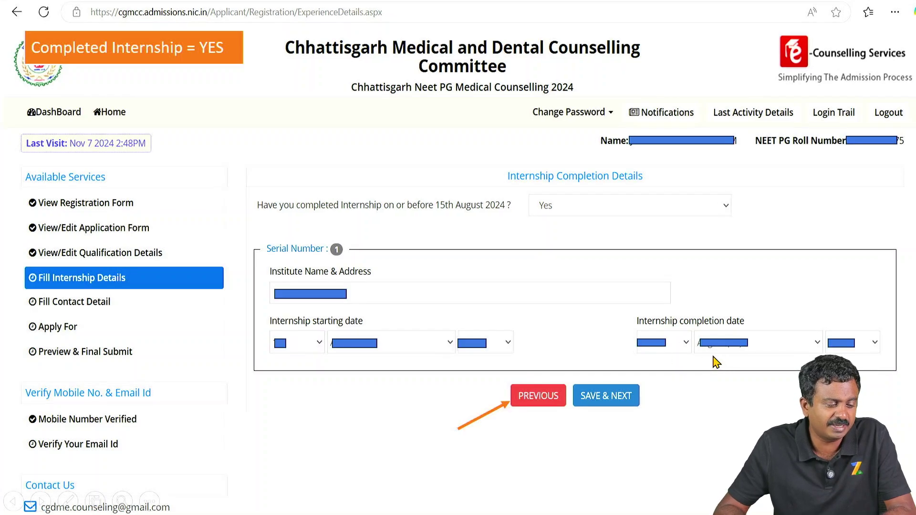
left_click(630, 402)
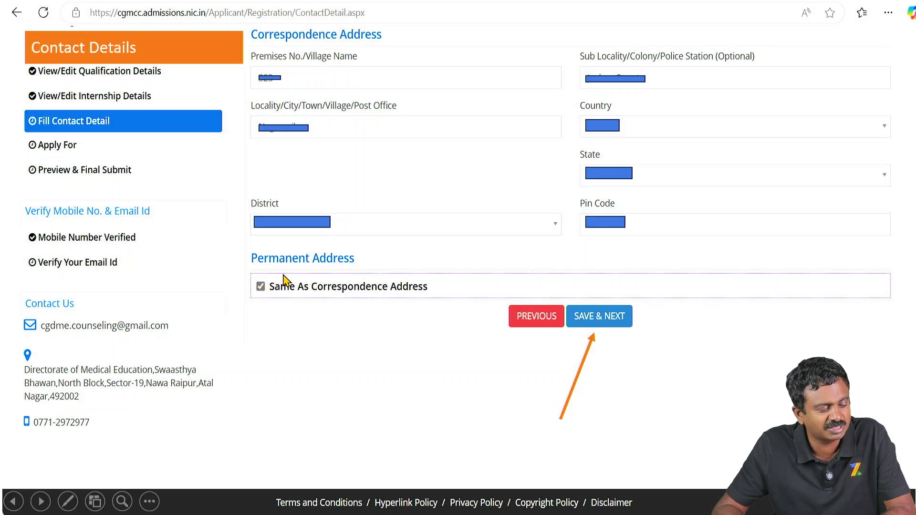
left_click(600, 317)
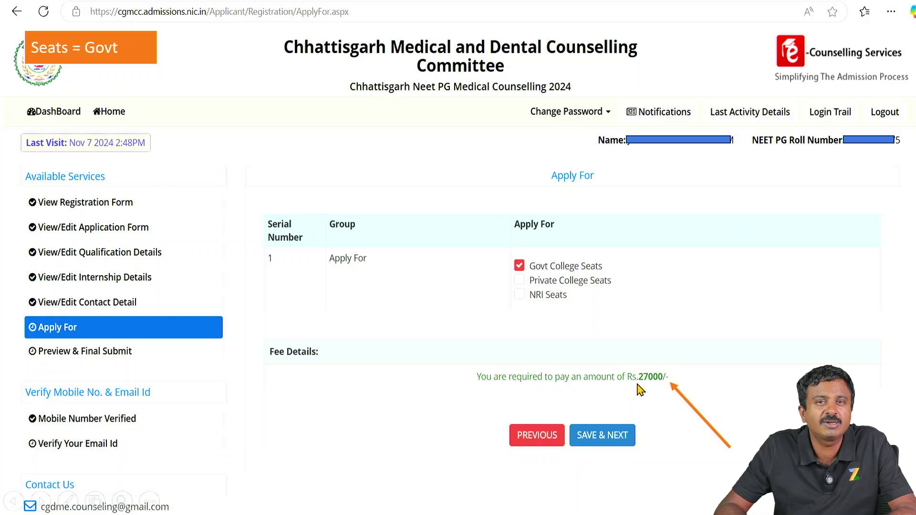
Step: Apply for Govt College Seats and review the qualification, internship and contact details in the application preview
left_click(575, 287)
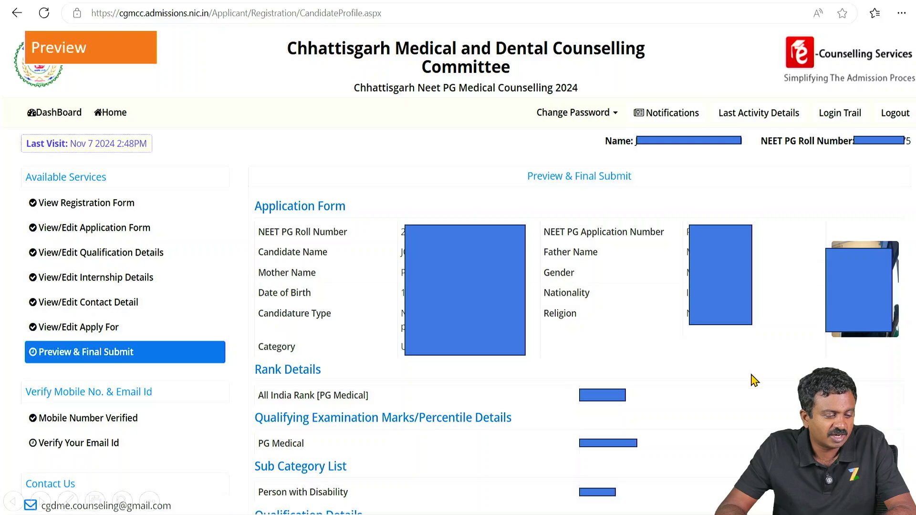
scroll(752, 380, "down", 7)
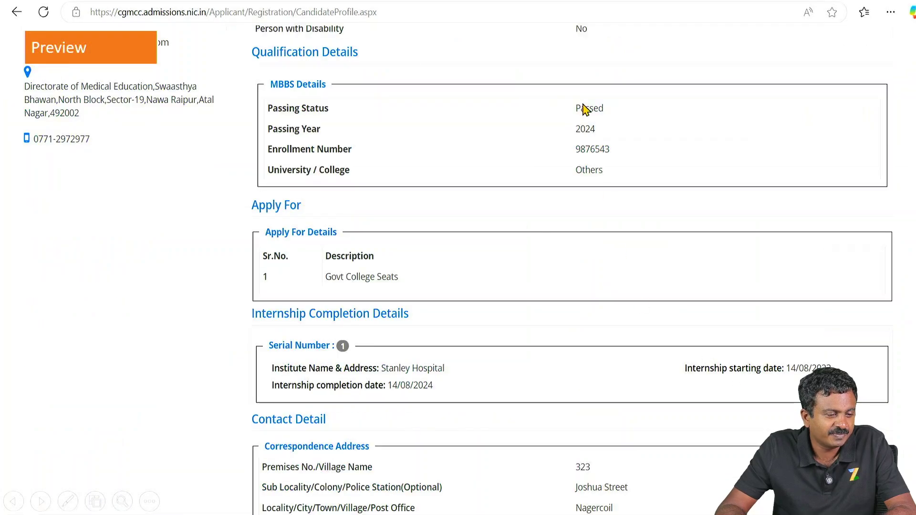